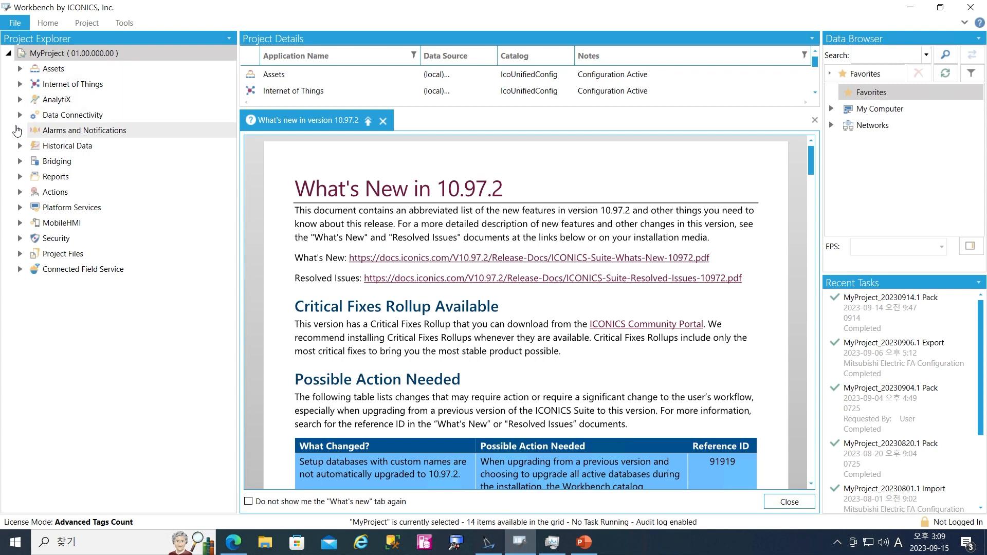
# Open the Data Logger configuration under Historical Data, Hyper Historian, Loggers & Groups
pyautogui.click(20, 146)
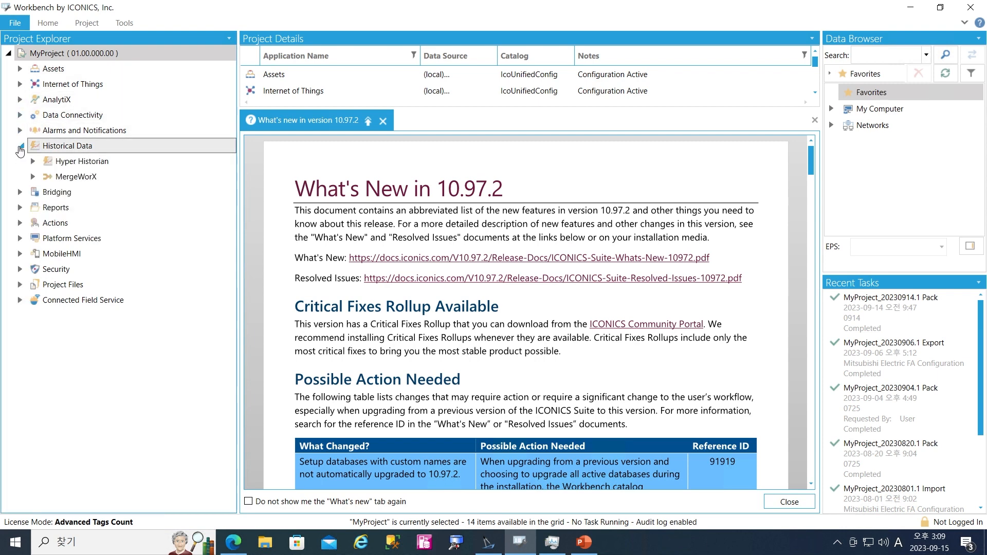
pyautogui.click(32, 161)
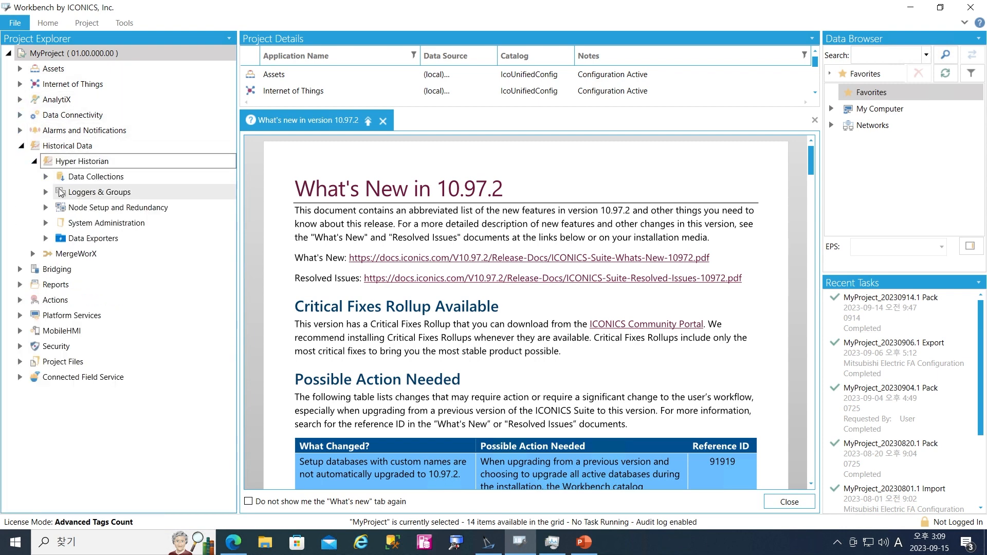
pyautogui.click(45, 192)
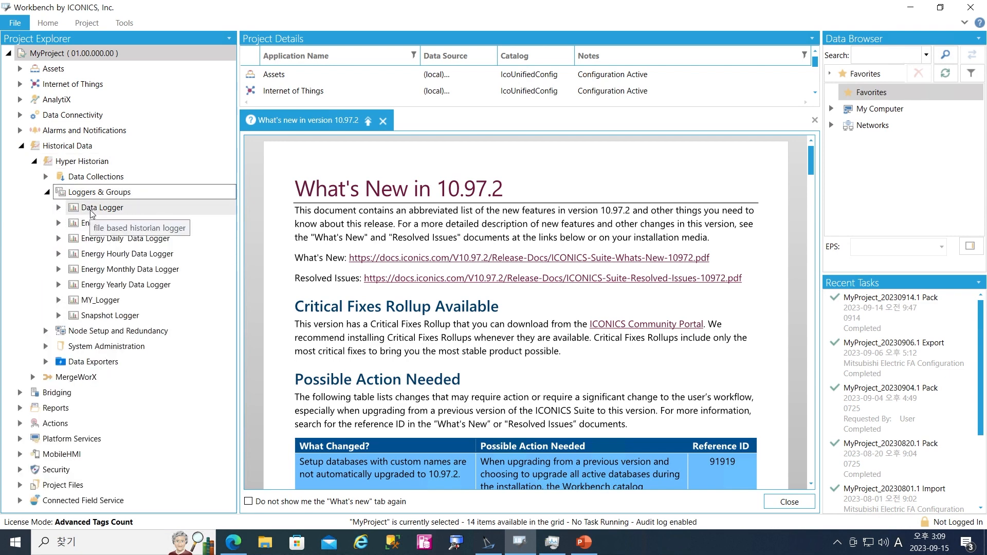
pyautogui.click(91, 211)
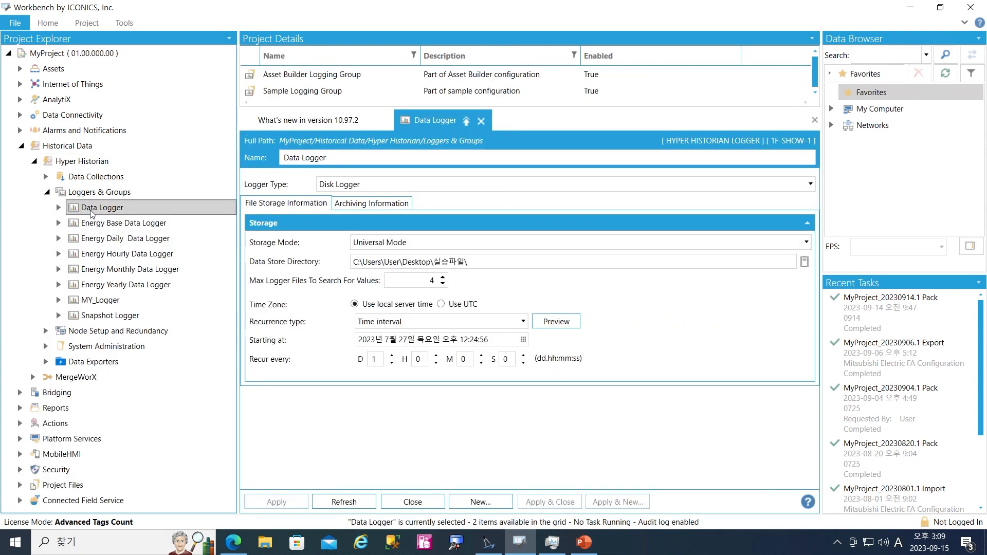
# Clear the Data Logger's data store directory, choose the 실습파일 folder on the desktop instead, and apply the change
pyautogui.moveTo(478, 262); pyautogui.dragTo(337, 260)
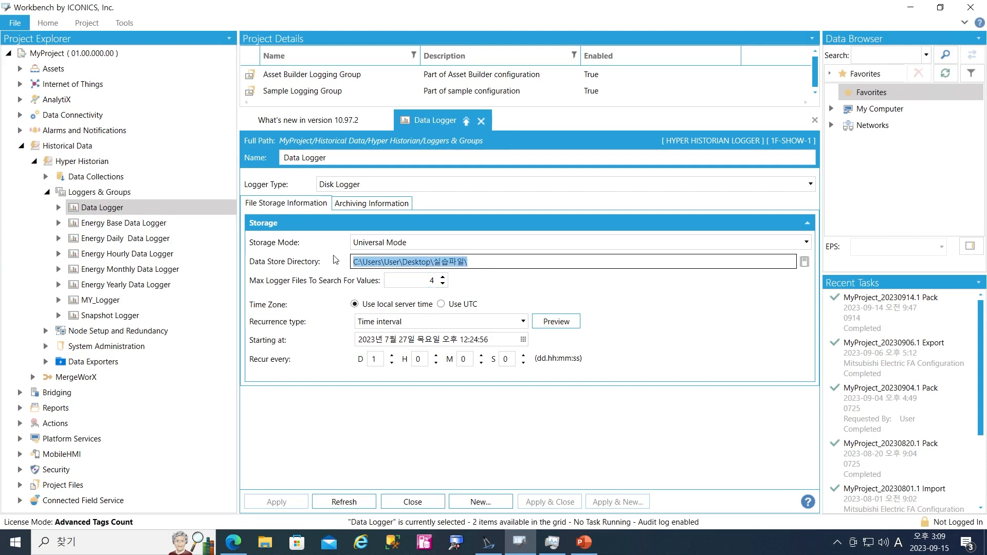
pyautogui.press('BackSpace')
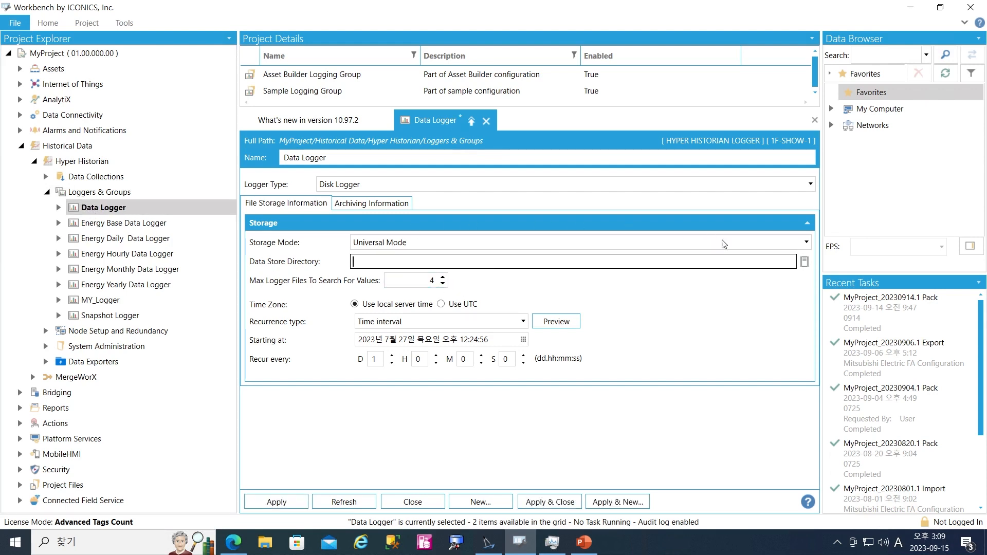
pyautogui.click(805, 262)
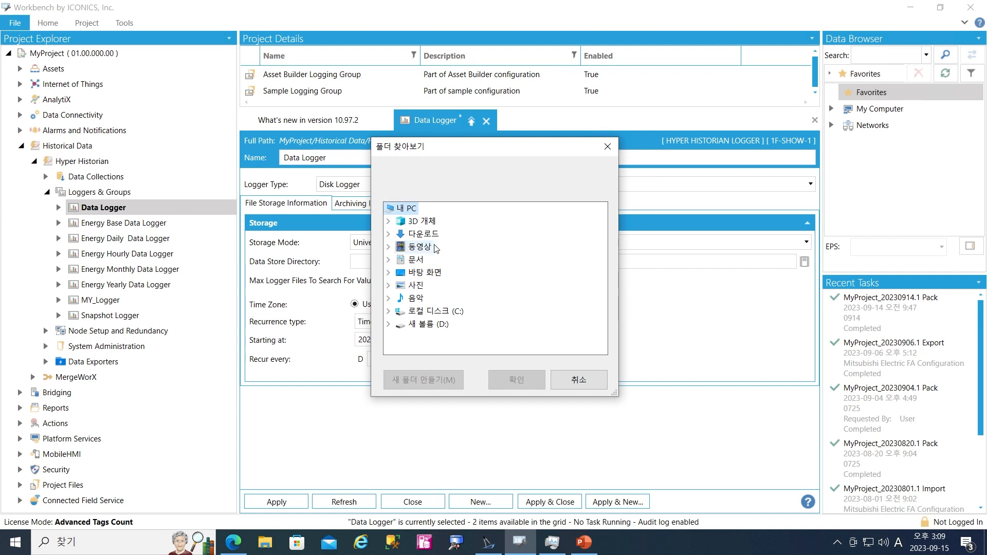
pyautogui.doubleClick(435, 271)
pyautogui.scroll(-3, 473, 274)
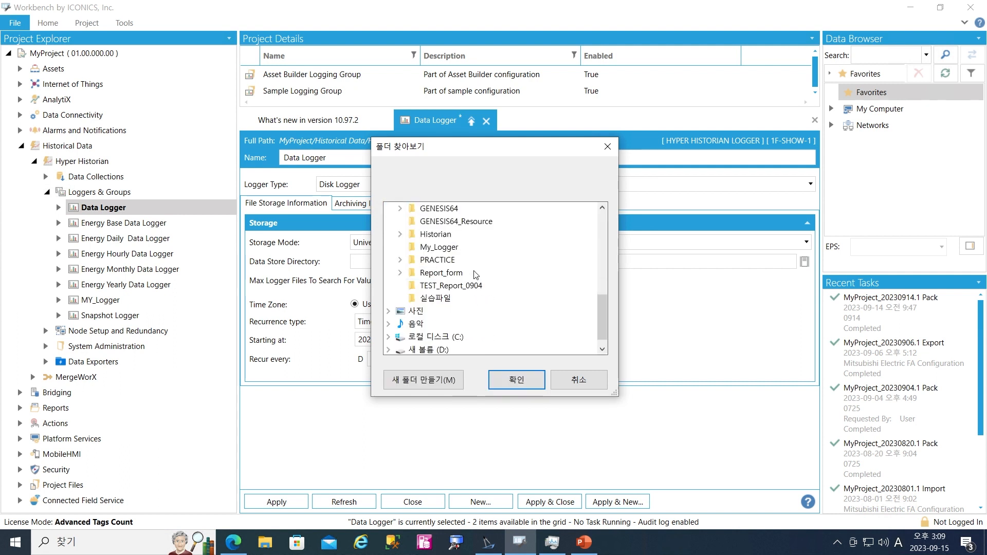
pyautogui.click(442, 298)
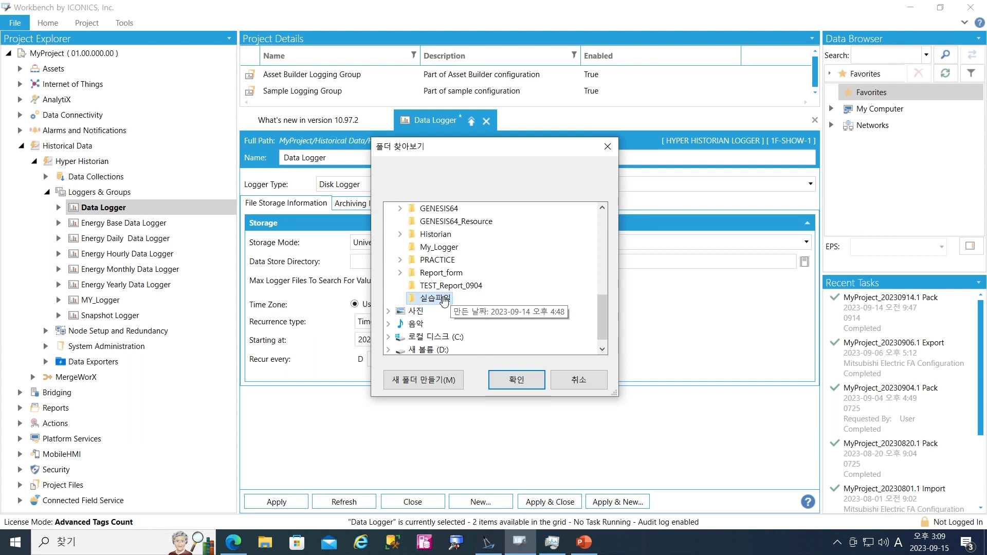
pyautogui.click(516, 381)
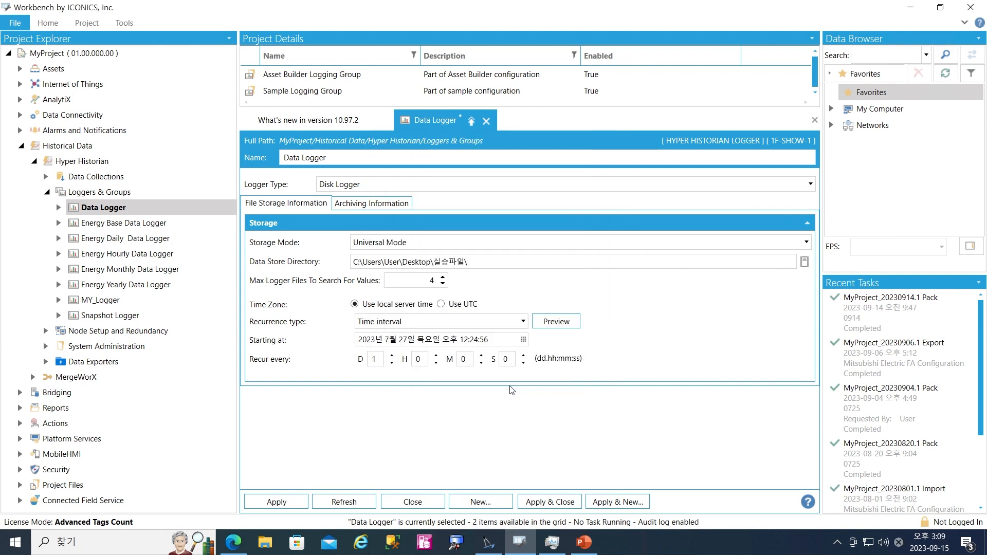
pyautogui.click(276, 502)
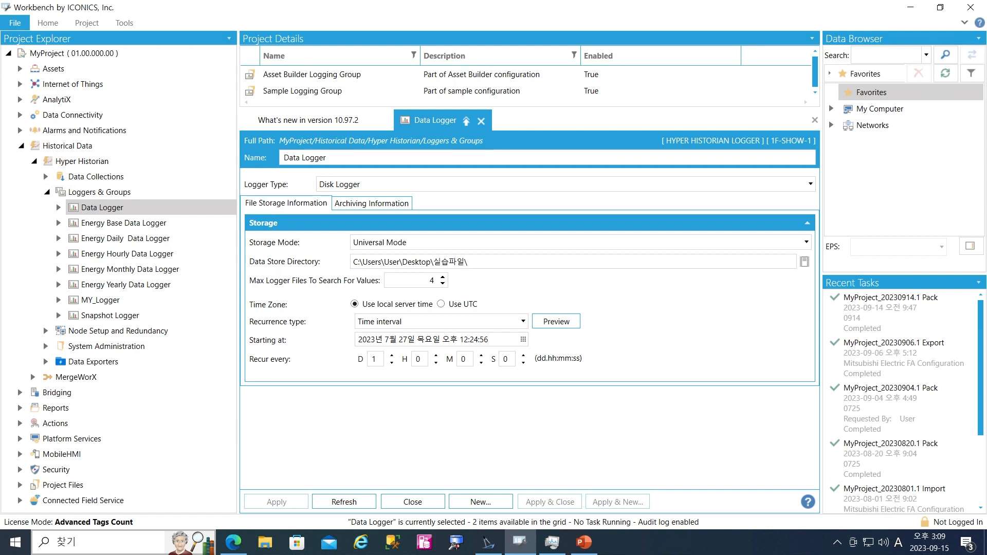
# Add a logging group named 실습그룹 to the Data Logger and apply it
pyautogui.rightClick(83, 210)
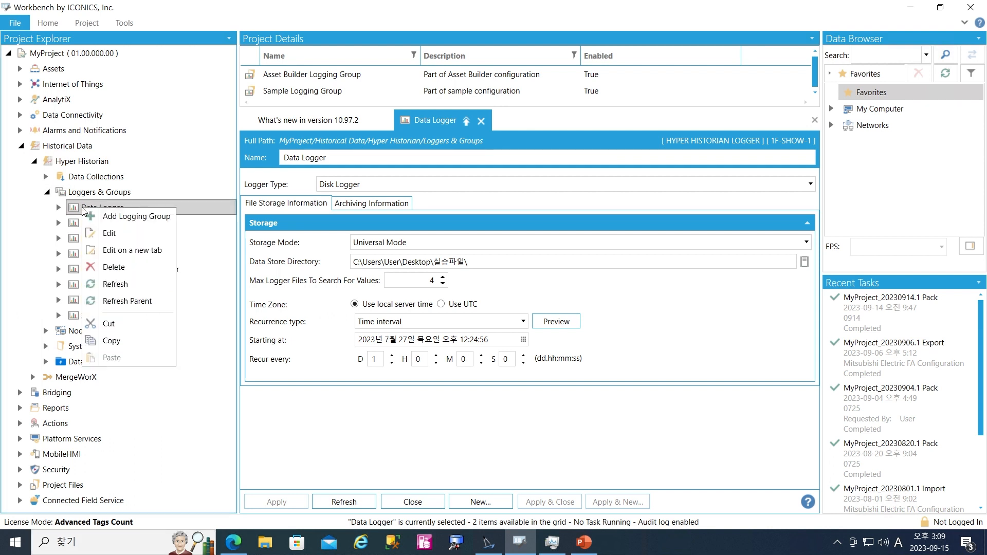
pyautogui.click(118, 216)
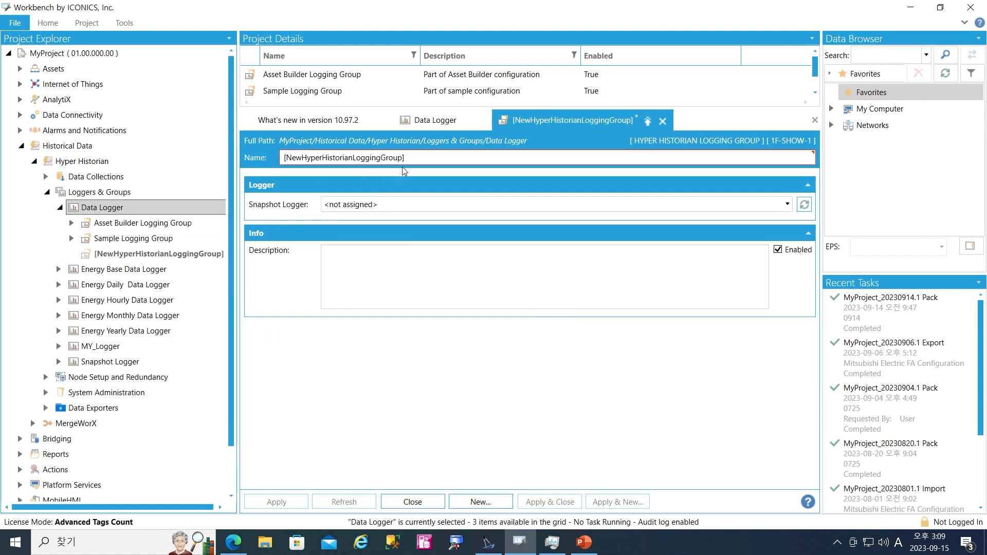
pyautogui.moveTo(422, 157); pyautogui.dragTo(282, 155)
pyautogui.press('BackSpace')
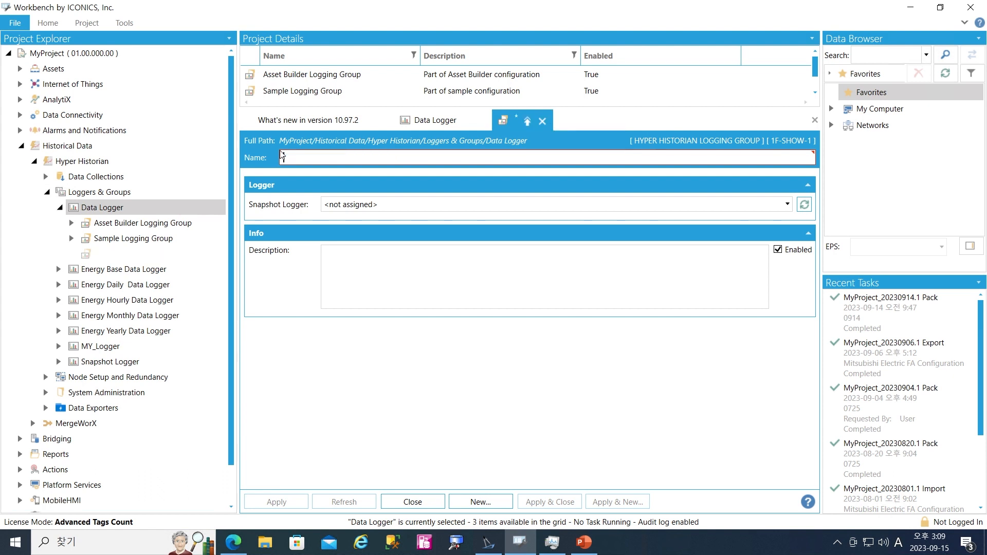
pyautogui.write('실습그룹')
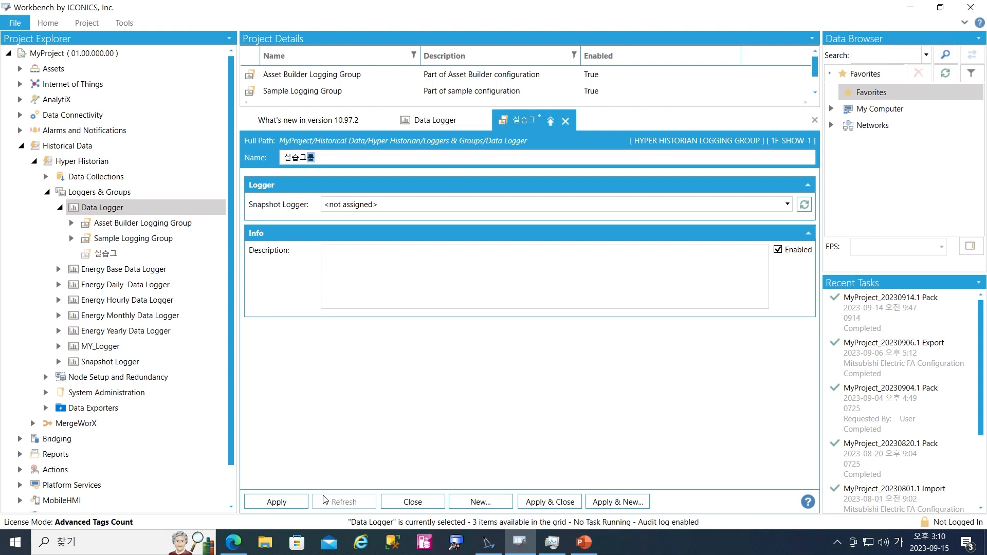
pyautogui.click(299, 500)
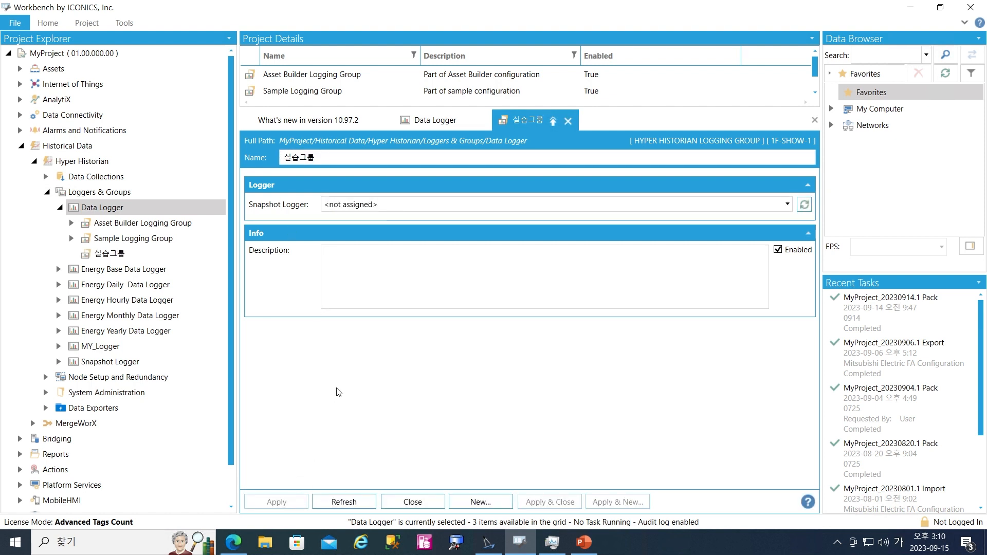
# Add a collector group named 실습 콜렉터 to the 실습그룹 logging group and apply it
pyautogui.click(123, 258)
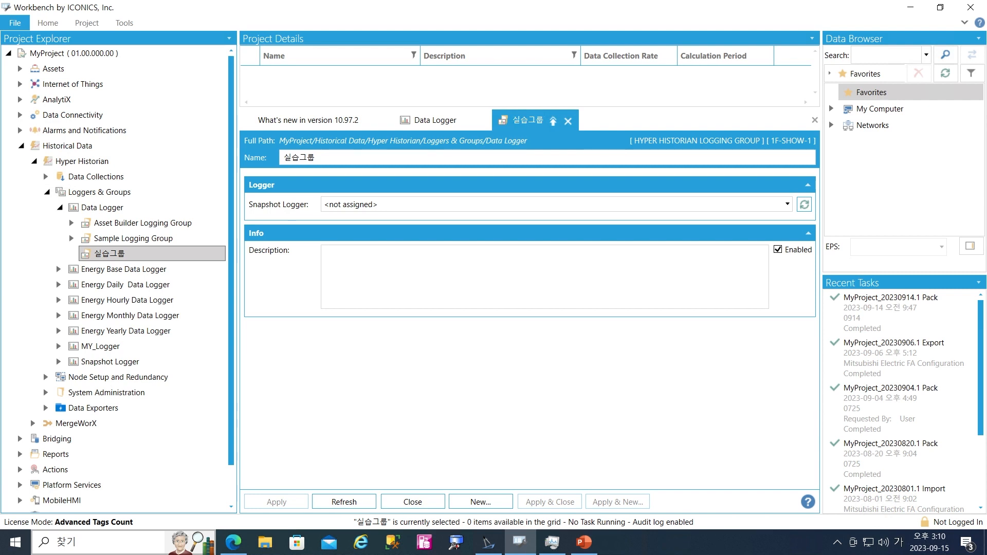
pyautogui.rightClick(108, 253)
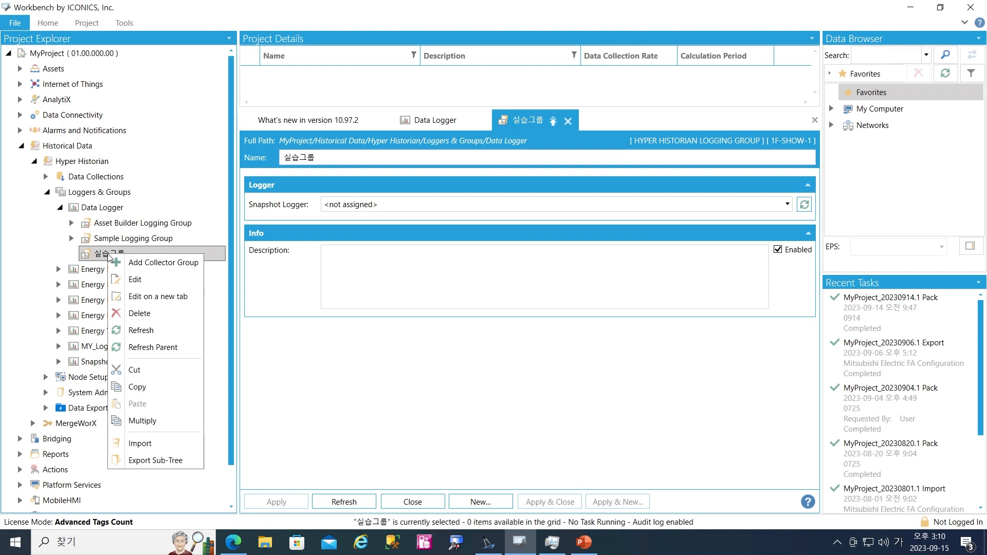
pyautogui.click(158, 264)
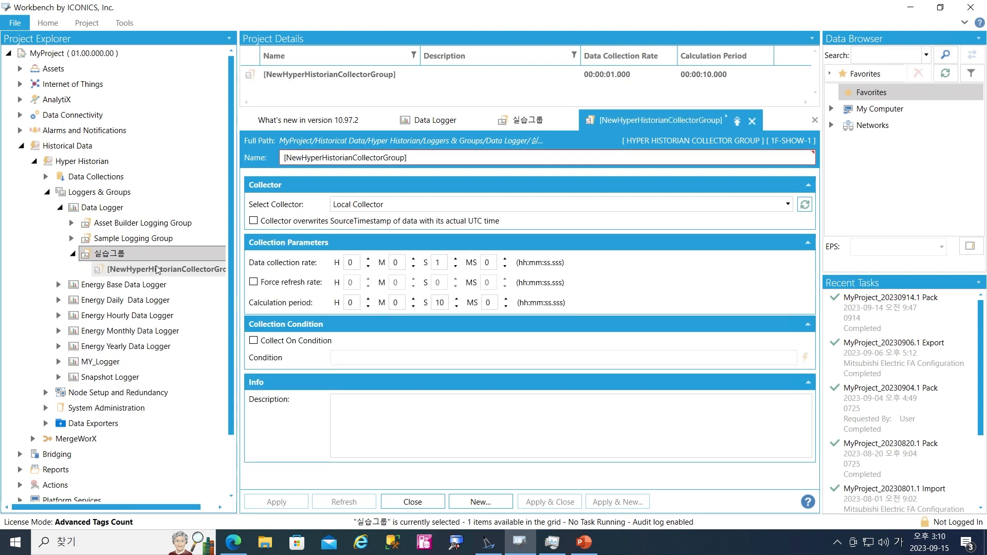
pyautogui.moveTo(426, 158); pyautogui.dragTo(284, 151)
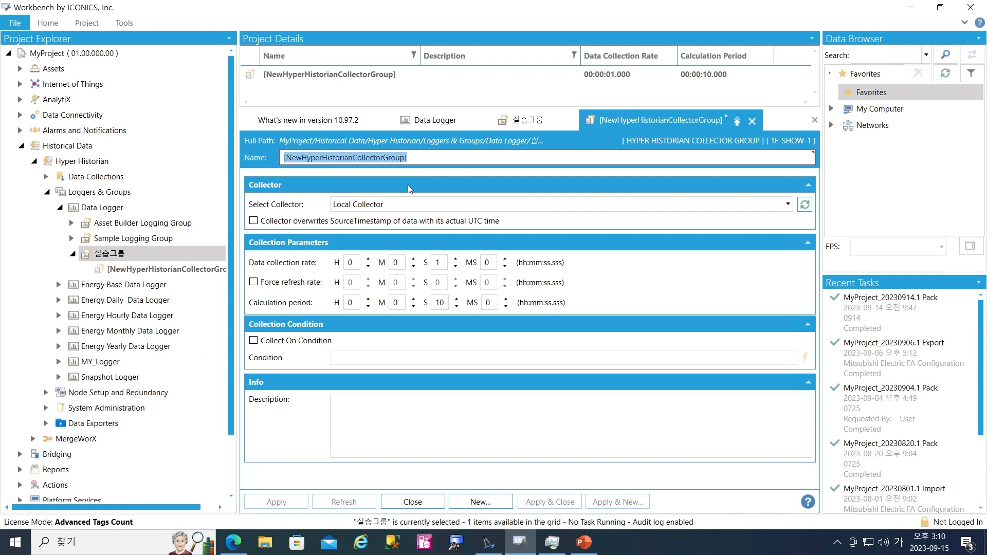
pyautogui.write('실습 콜렉터')
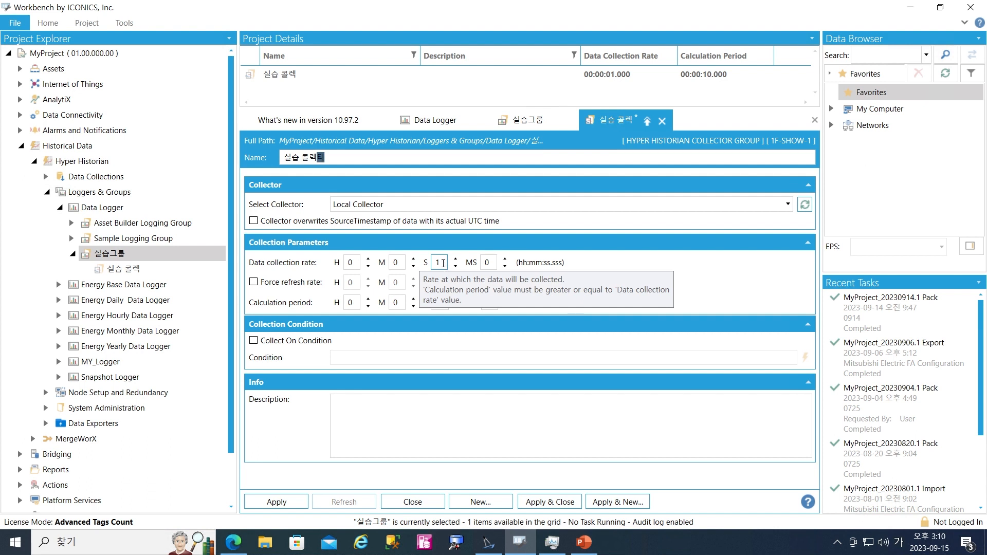
pyautogui.click(441, 263)
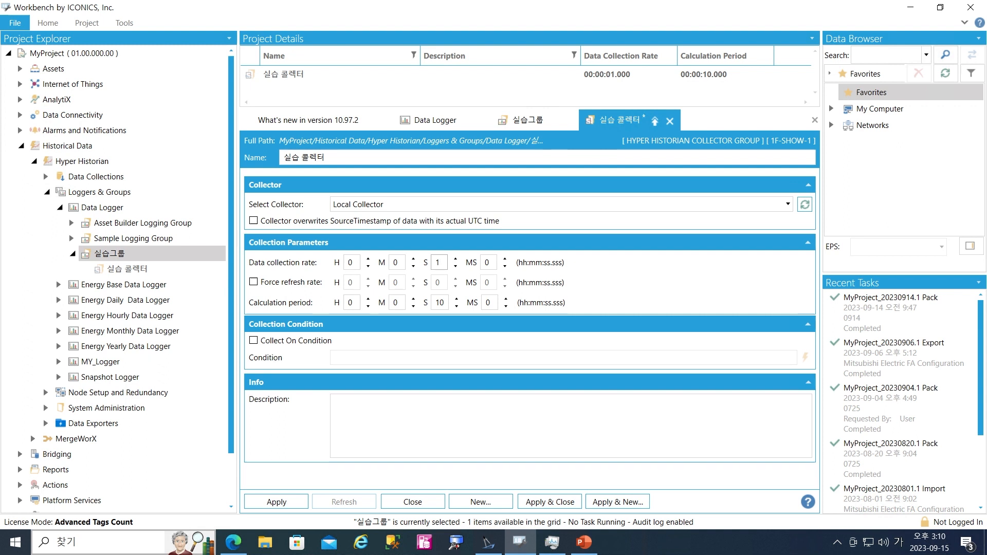
pyautogui.click(287, 503)
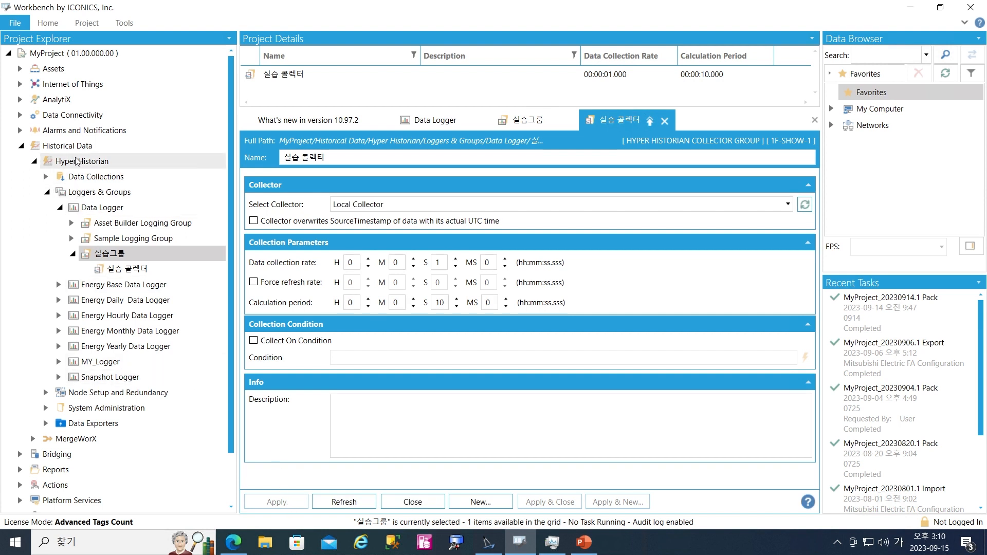
# Add a new Hyper Historian tag under Data Collections and name it 실습태그
pyautogui.click(124, 182)
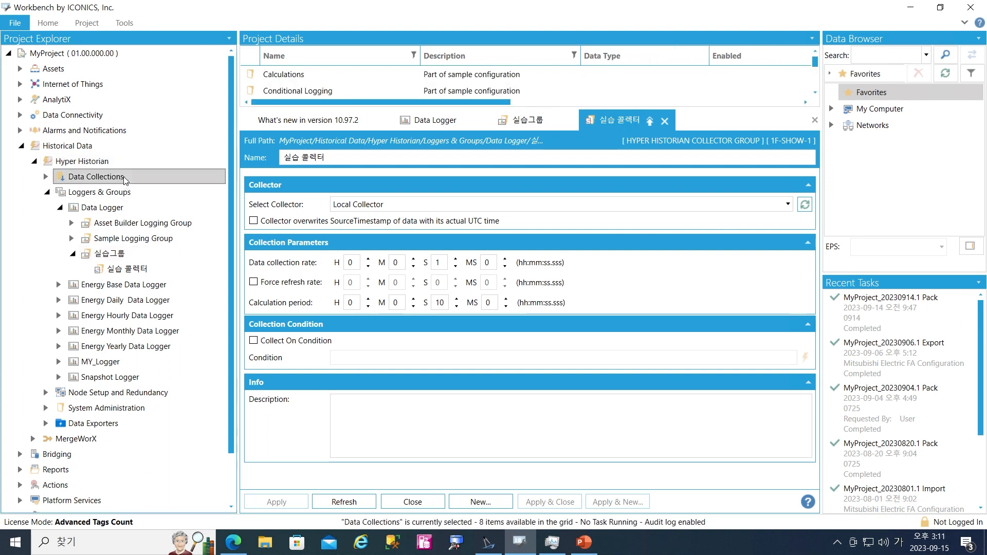
pyautogui.rightClick(125, 181)
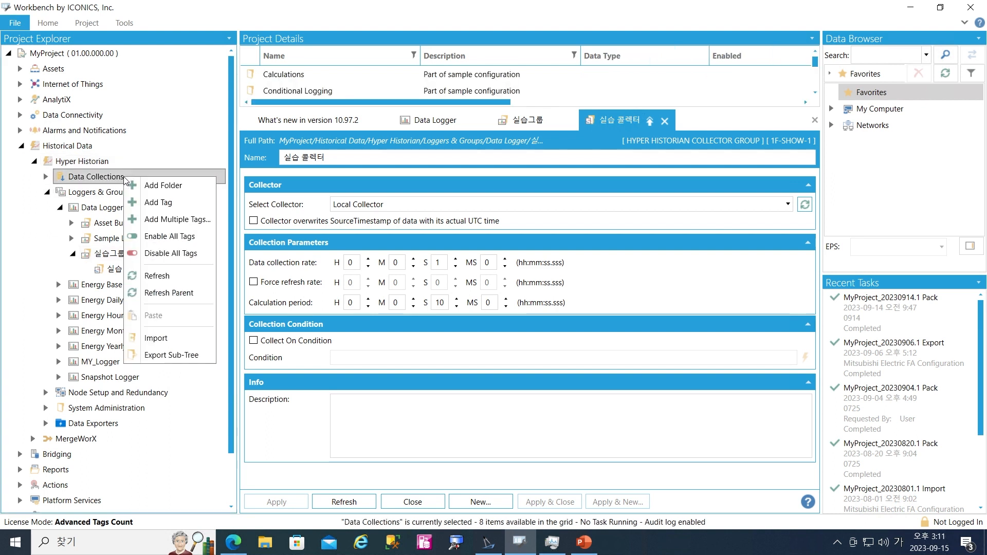
pyautogui.click(174, 203)
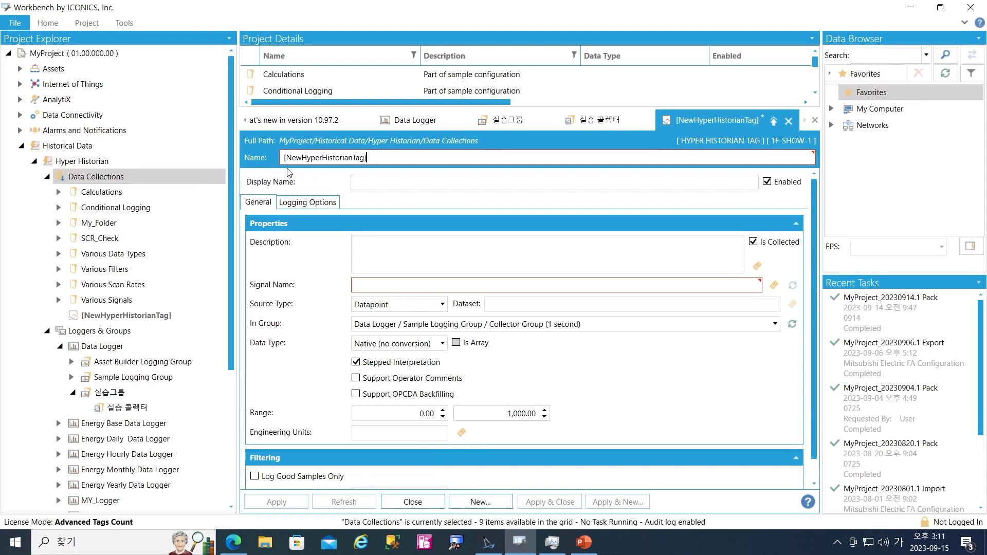
pyautogui.moveTo(393, 156); pyautogui.dragTo(286, 159)
pyautogui.press('BackSpace')
pyautogui.press('BackSpace')
pyautogui.write('실습ㄹㅐ그')
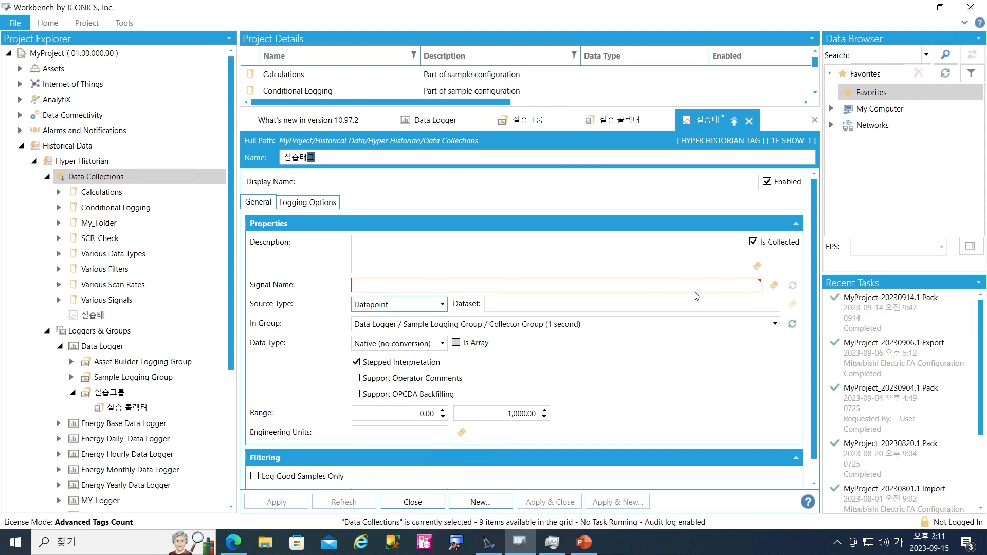
# Set the tag's signal to the Static data point under OPC Data Access > Simulations > Float and apply the change
pyautogui.click(775, 287)
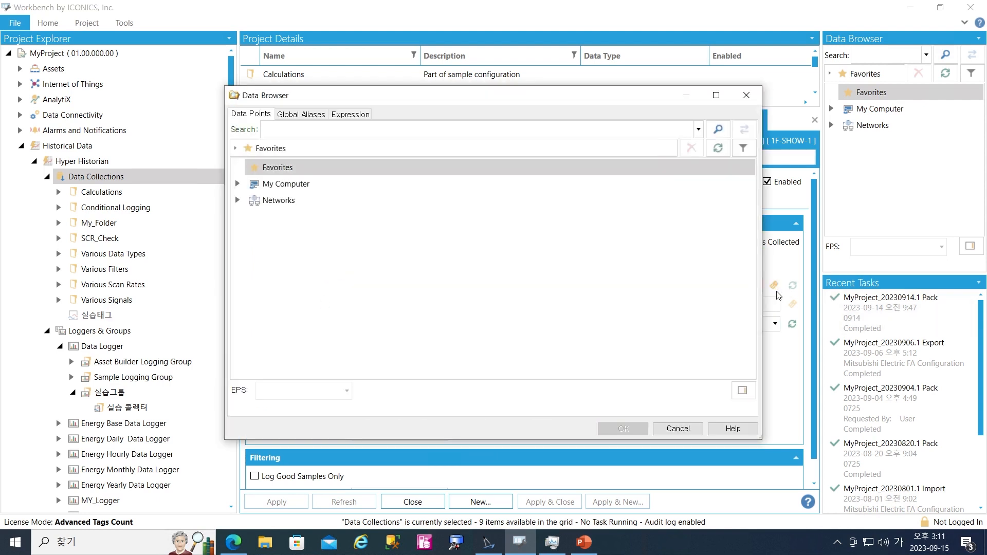
pyautogui.click(238, 184)
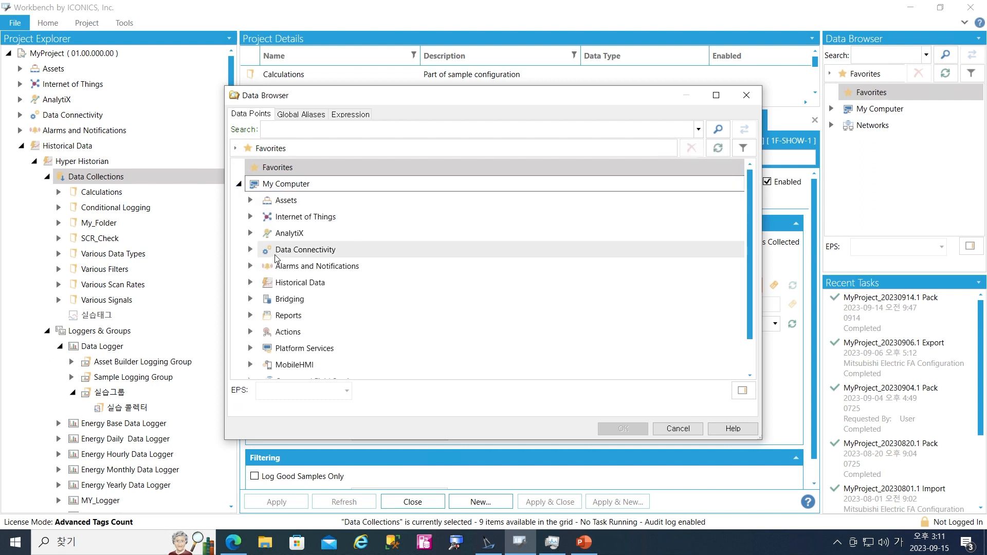
pyautogui.click(251, 250)
pyautogui.scroll(-1, 256, 265)
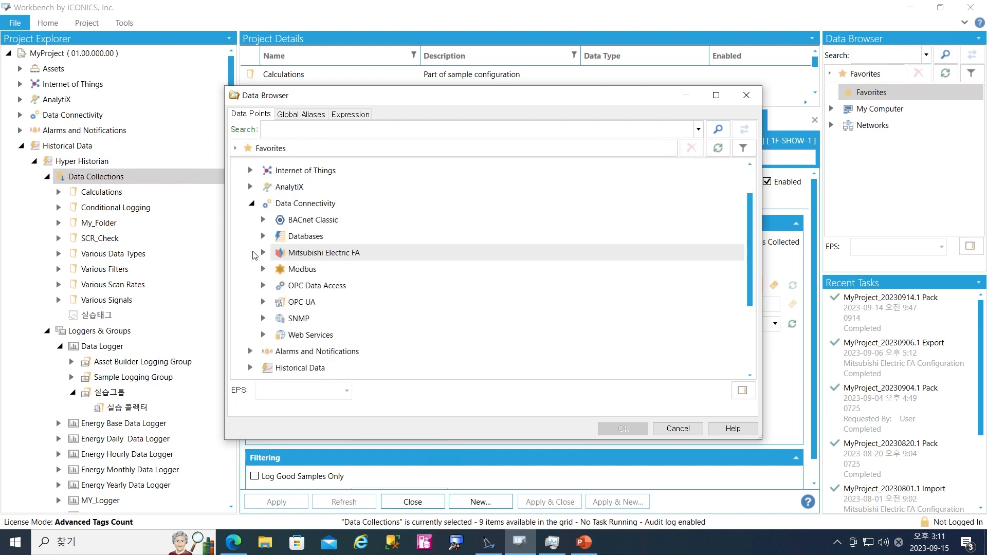
pyautogui.click(263, 286)
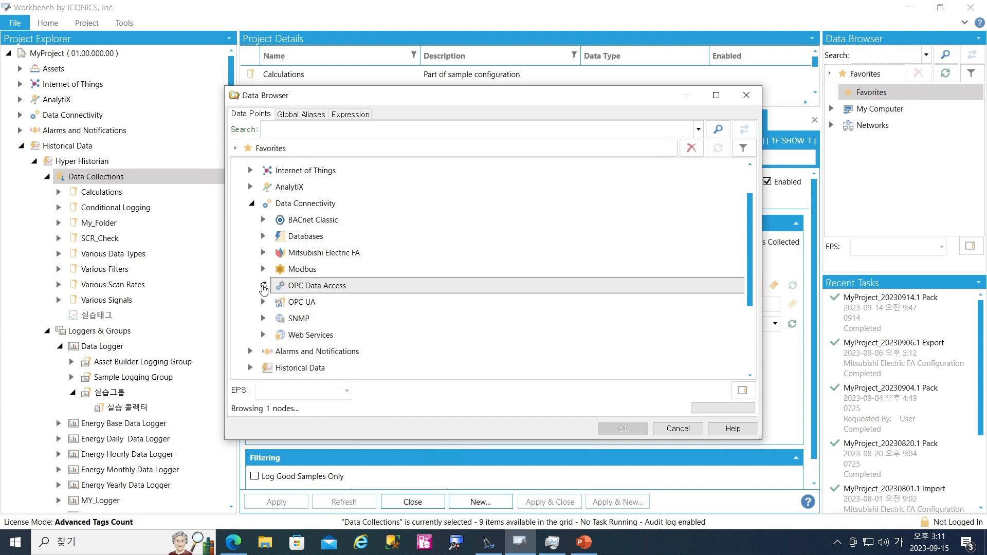
pyautogui.scroll(-3, 263, 290)
pyautogui.scroll(-1, 262, 290)
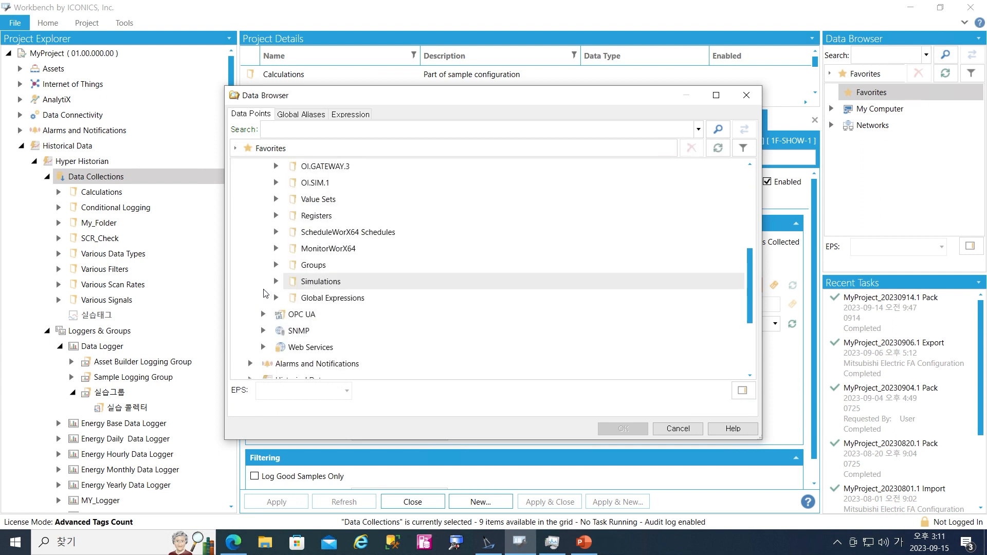
pyautogui.click(277, 282)
pyautogui.scroll(-2, 281, 287)
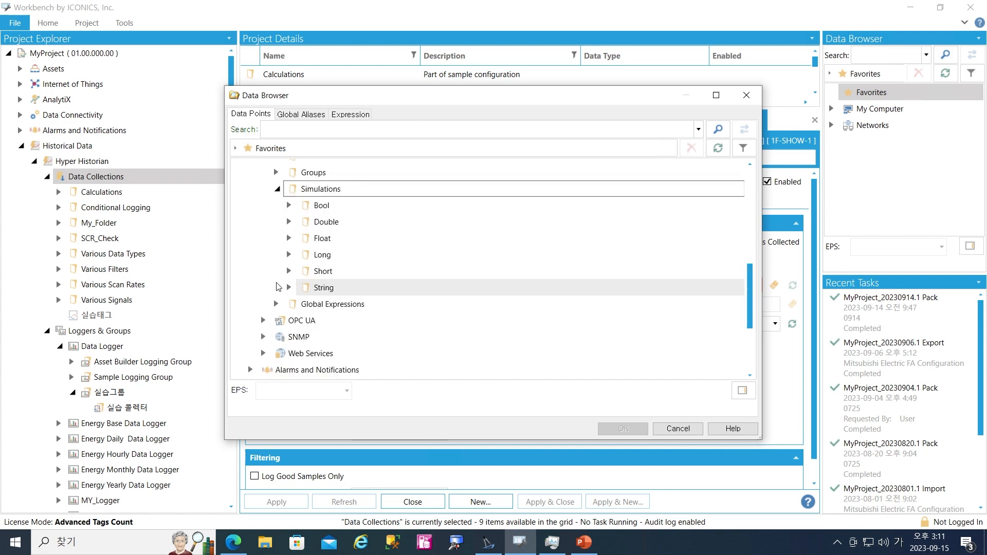
pyautogui.click(290, 240)
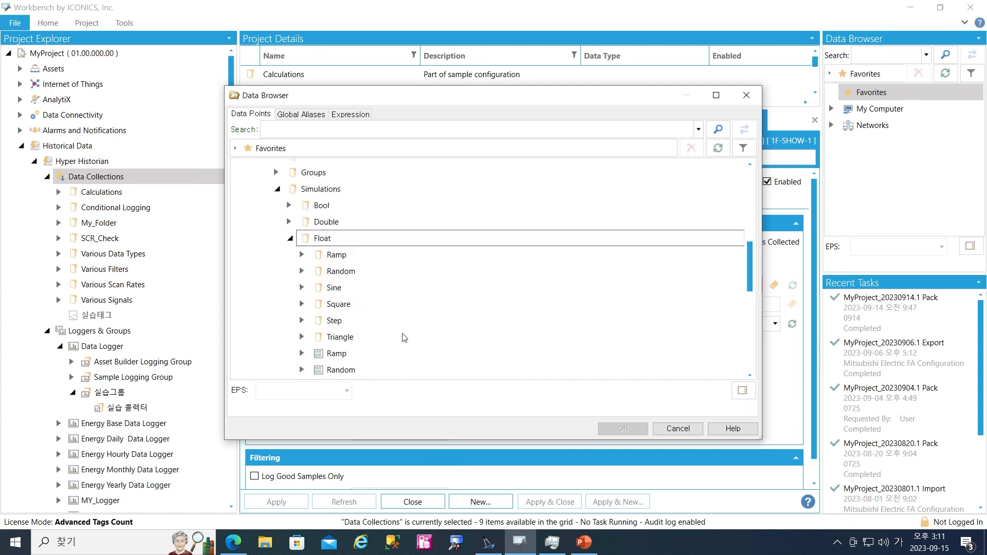
pyautogui.scroll(-2, 399, 335)
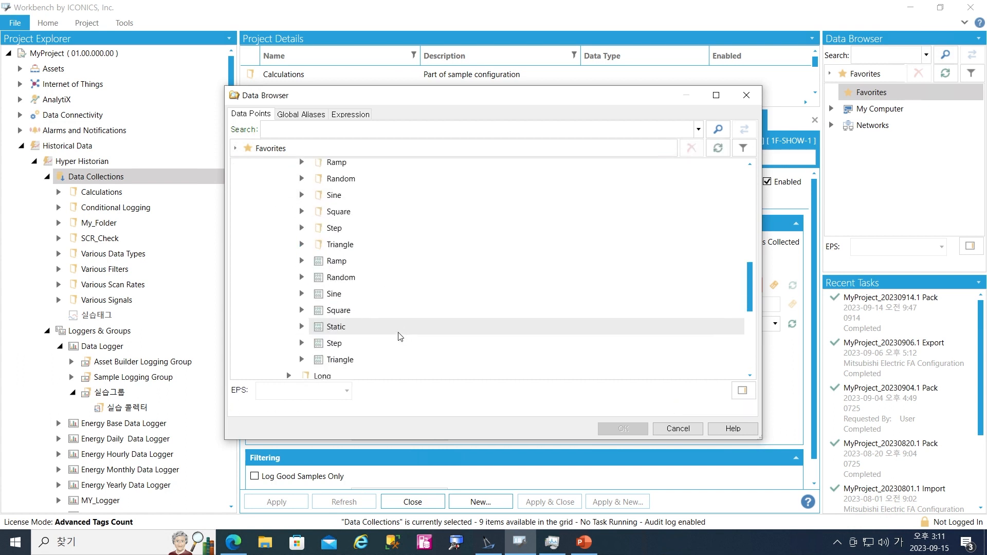
pyautogui.click(359, 327)
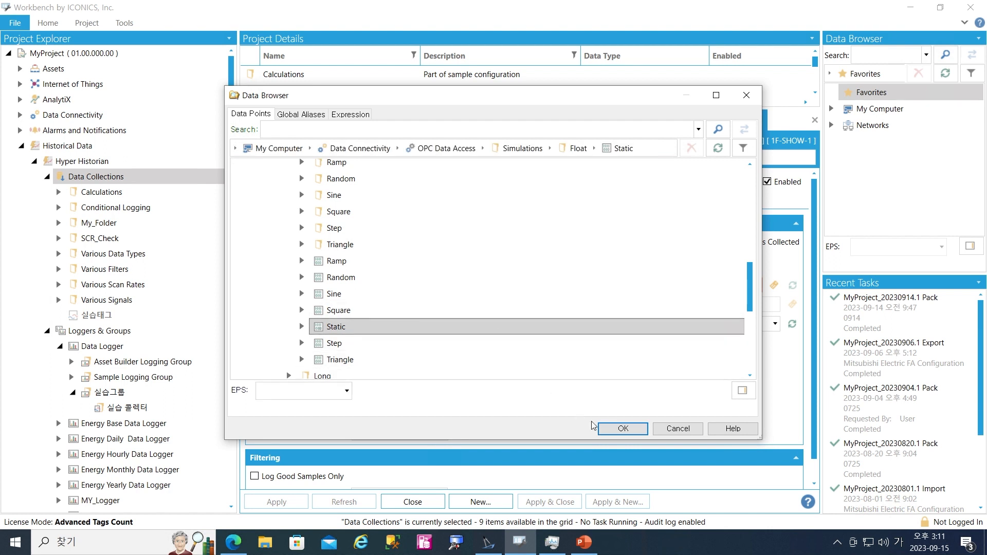
pyautogui.click(633, 429)
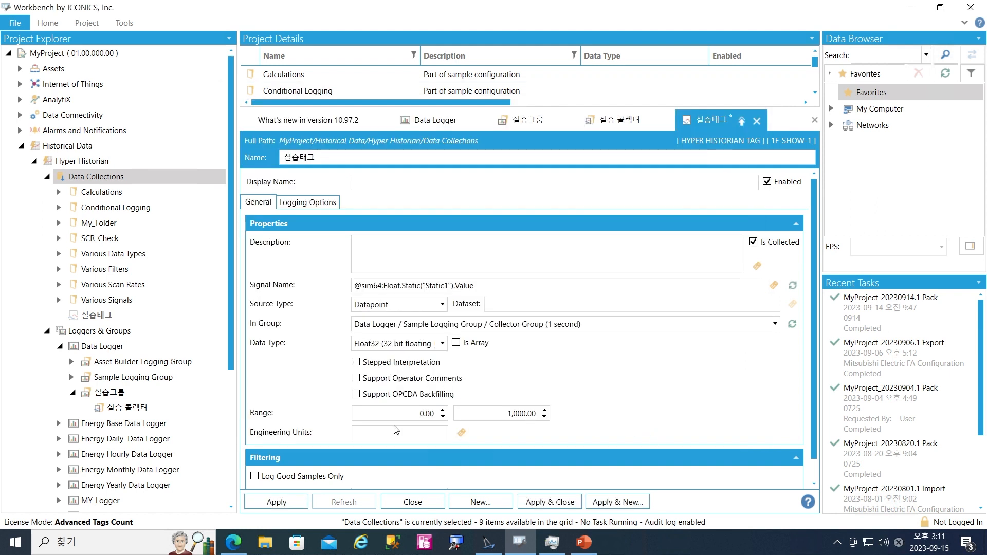
pyautogui.click(296, 503)
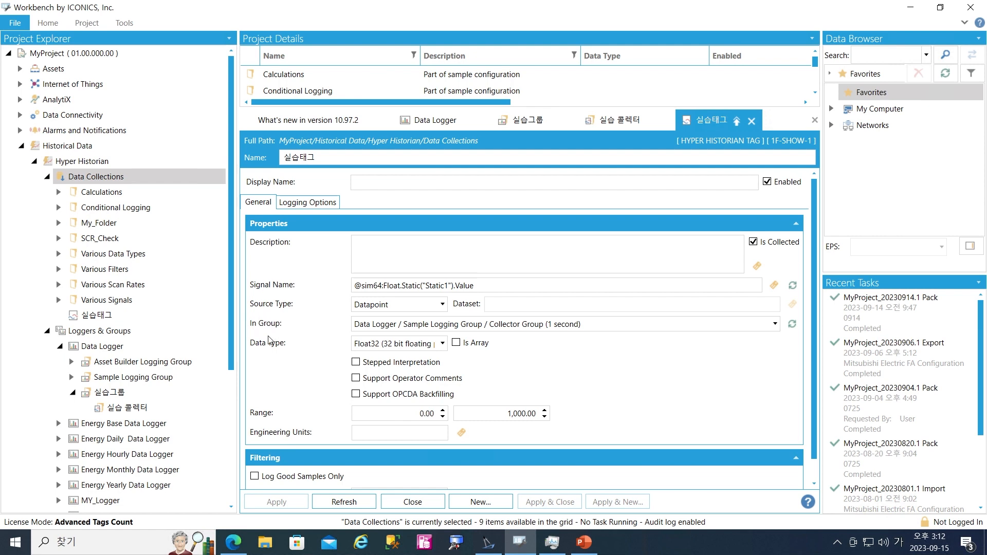
# Assign the tag to the Data Logger / 실습그룹 / 실습 콜렉터 collector group and apply the change
pyautogui.click(396, 325)
pyautogui.scroll(-2, 502, 409)
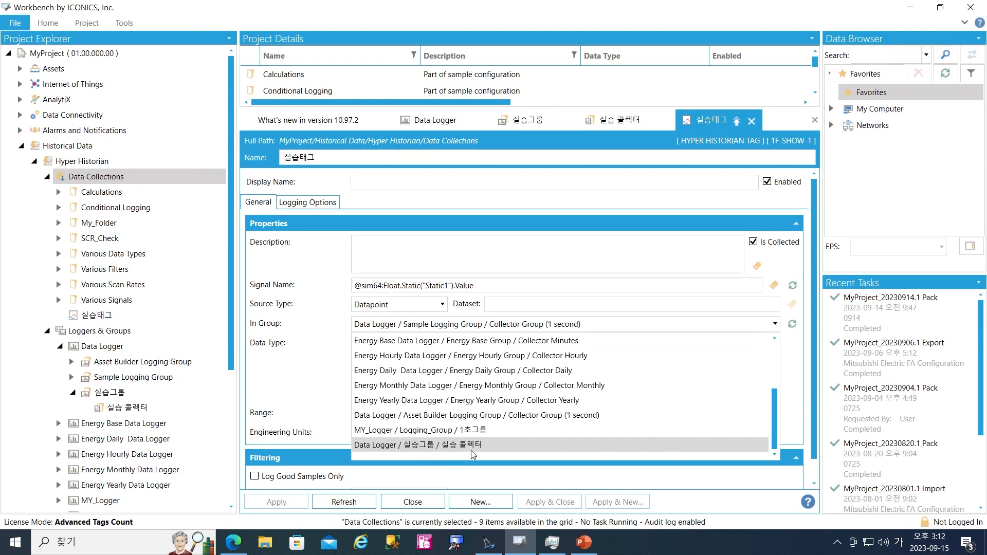
pyautogui.click(432, 445)
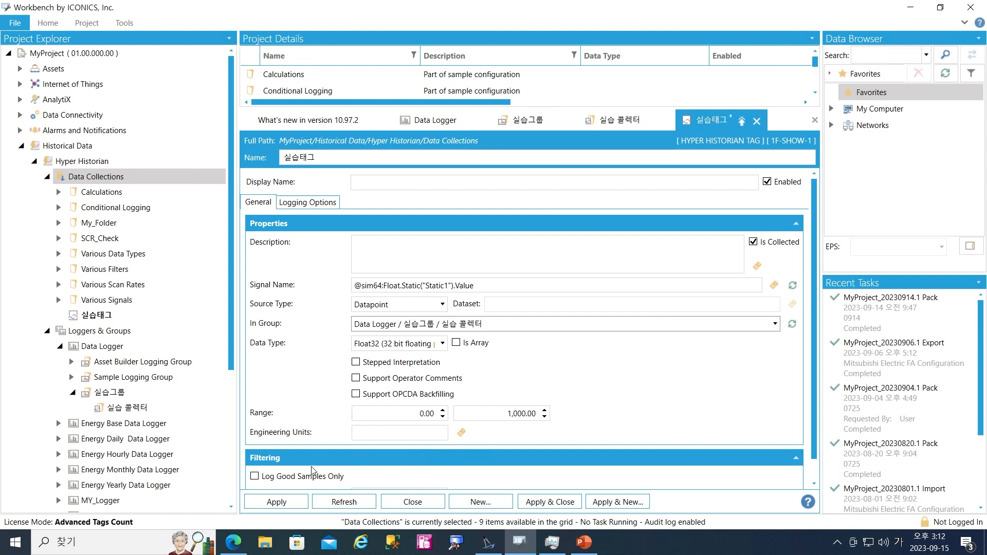
pyautogui.click(302, 501)
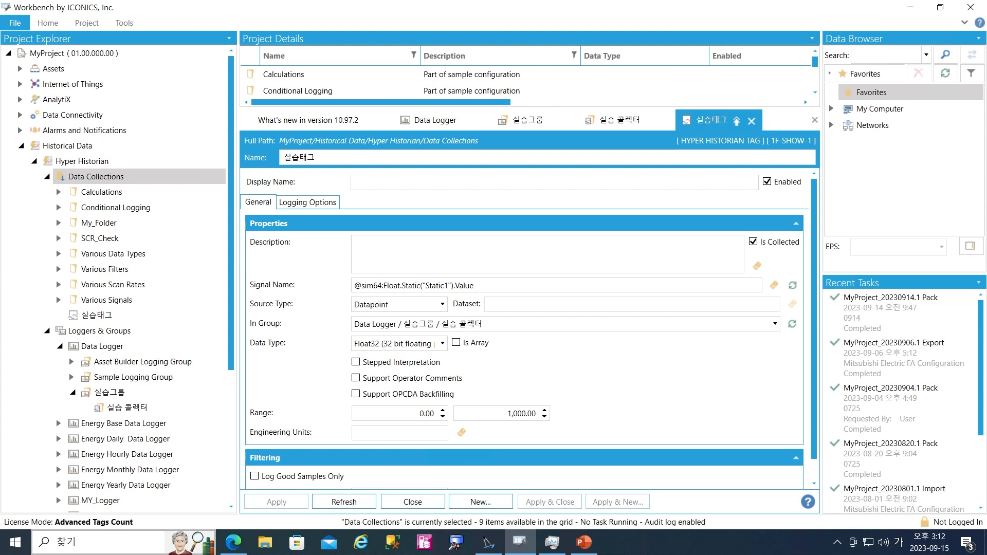
pyautogui.click(95, 163)
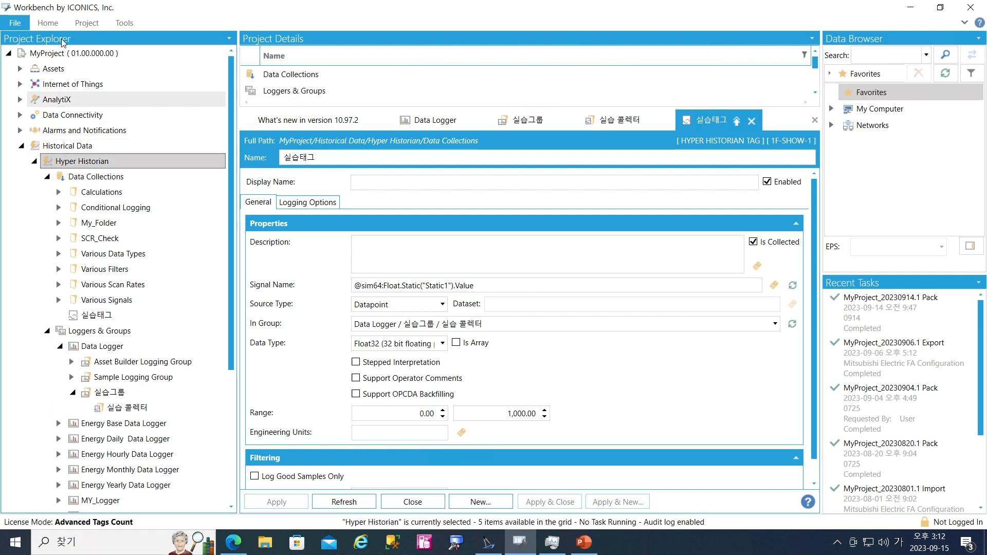
pyautogui.click(56, 23)
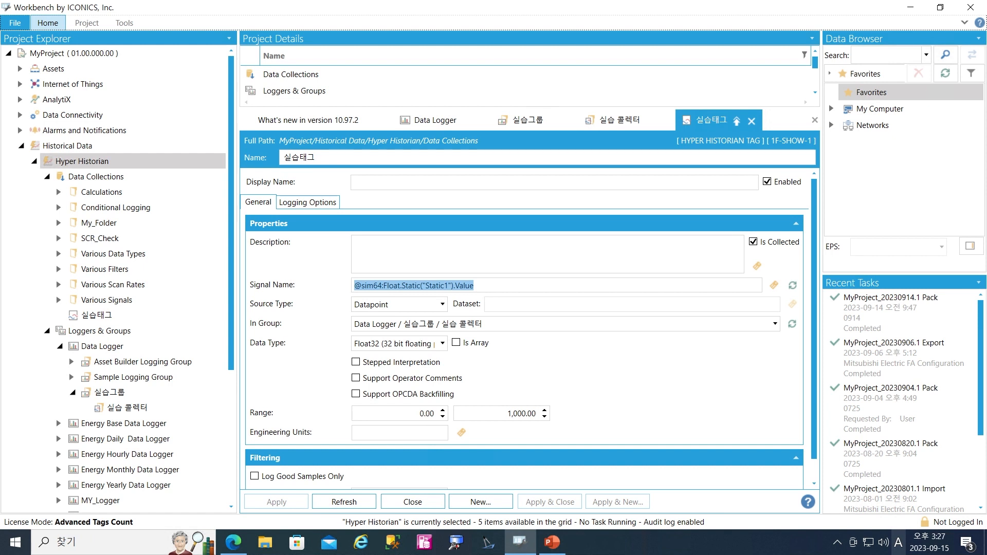
# Switch to GraphWorX64, hide the mobile faceplate and draw a TrendWorX64 Viewer over the middle of the display
pyautogui.click(488, 542)
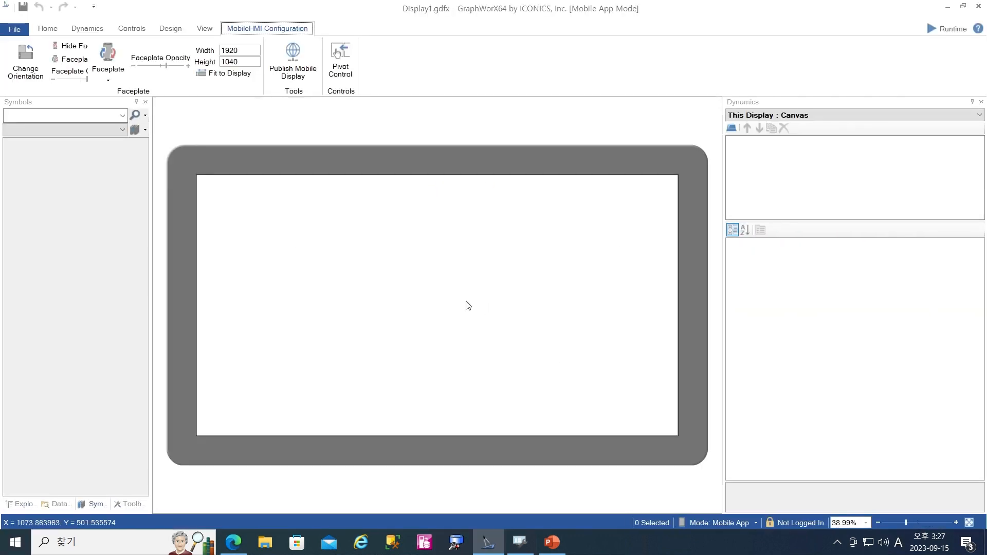
pyautogui.click(71, 45)
pyautogui.click(89, 29)
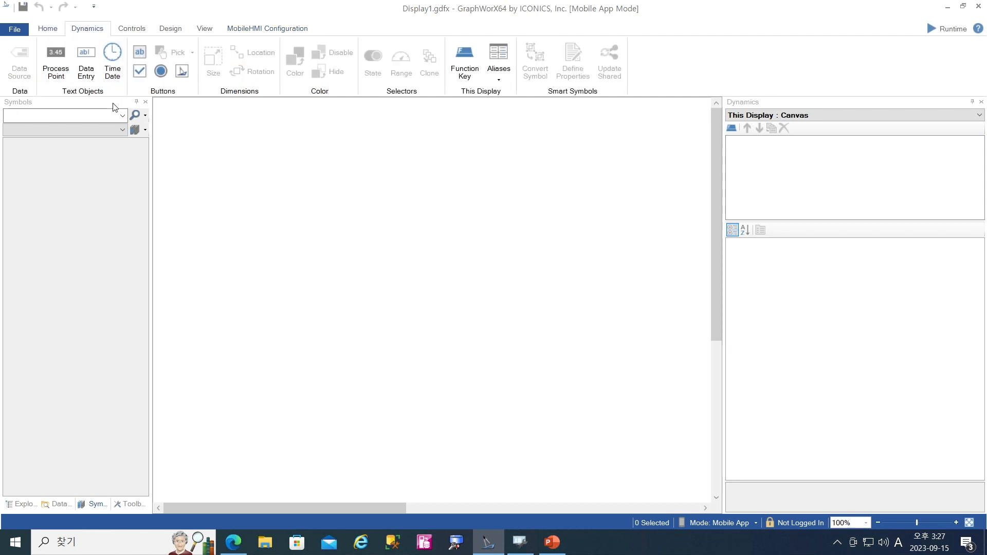
pyautogui.click(142, 34)
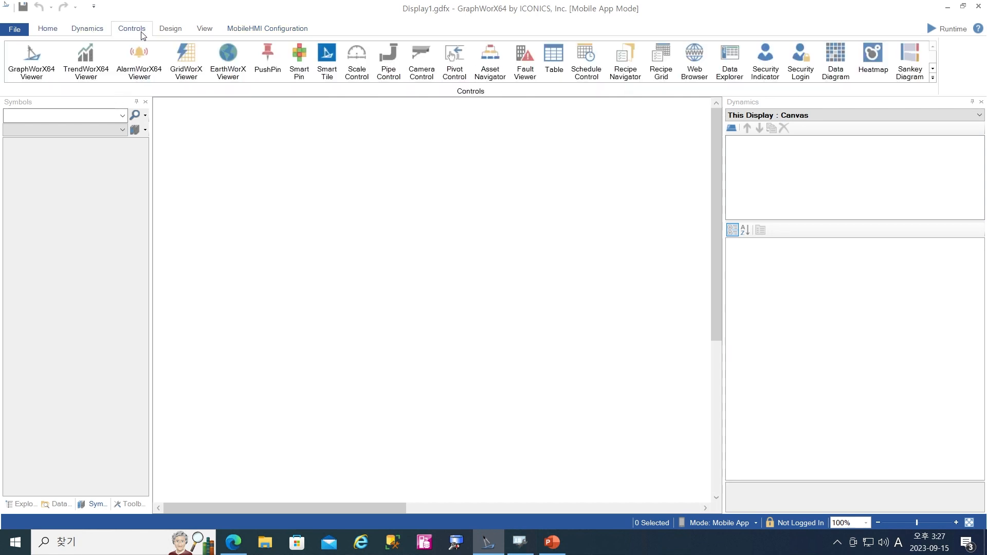
pyautogui.click(101, 72)
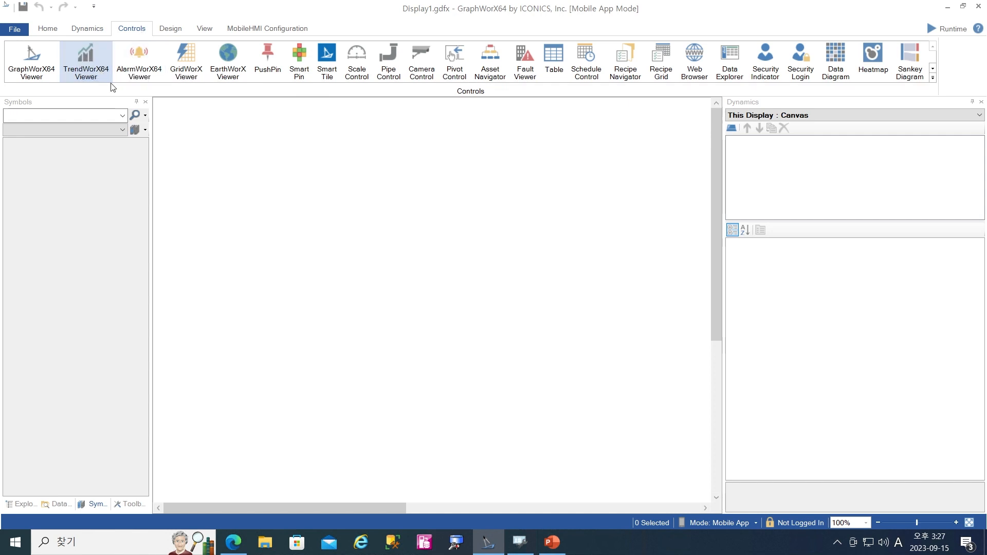
pyautogui.moveTo(210, 146); pyautogui.dragTo(568, 437)
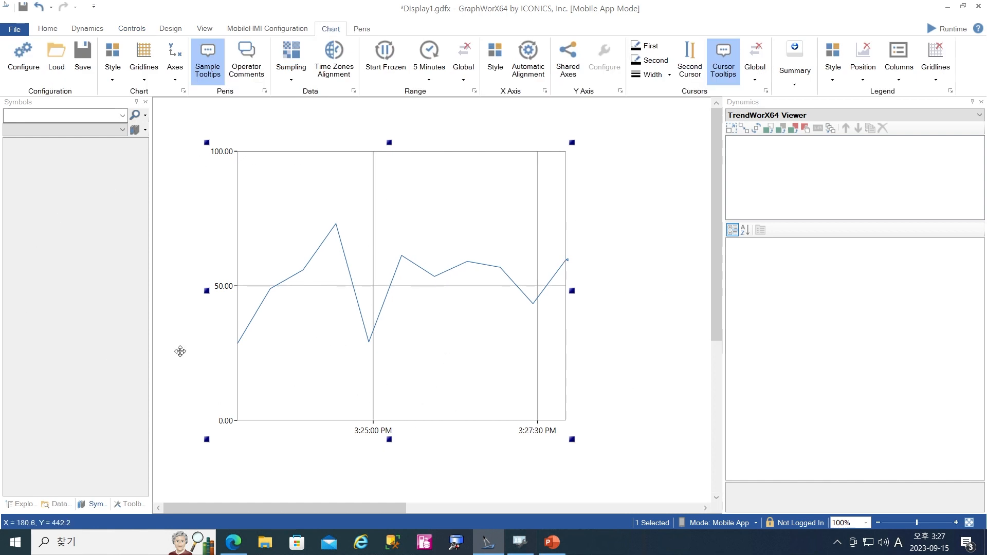
# Replace the trend pen's data source with the Hyper Historian tag 실습태그 and close the control configuration
pyautogui.doubleClick(426, 219)
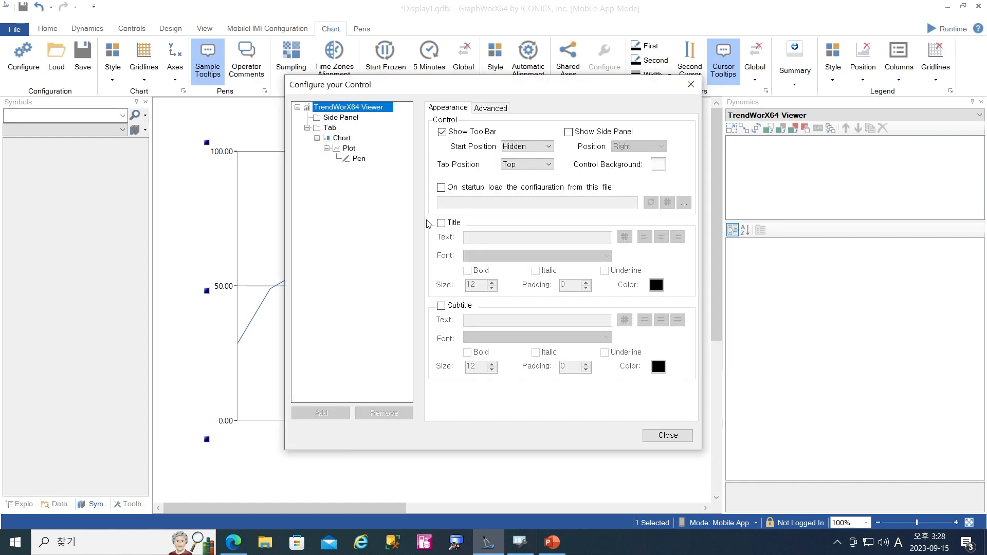
pyautogui.click(359, 159)
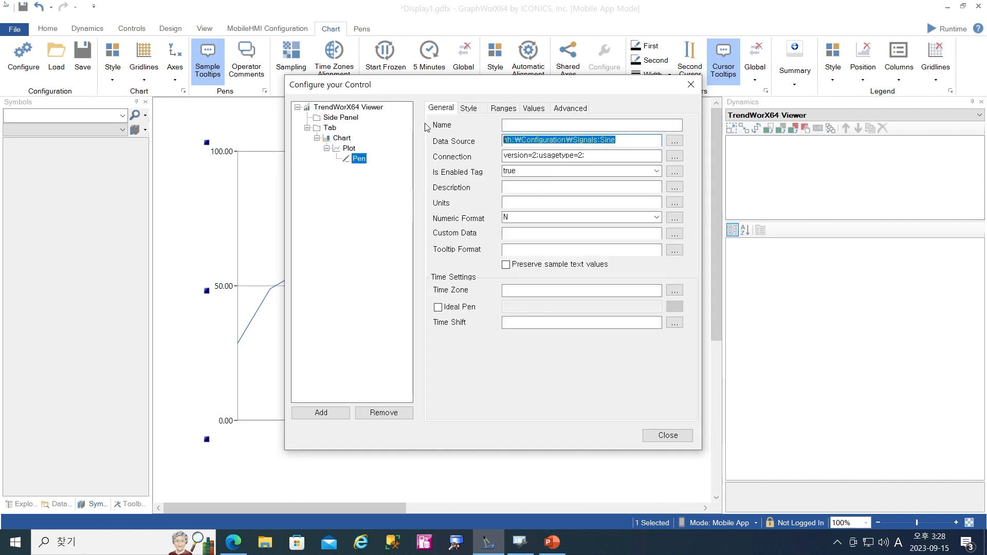
pyautogui.press('Delete')
pyautogui.click(673, 142)
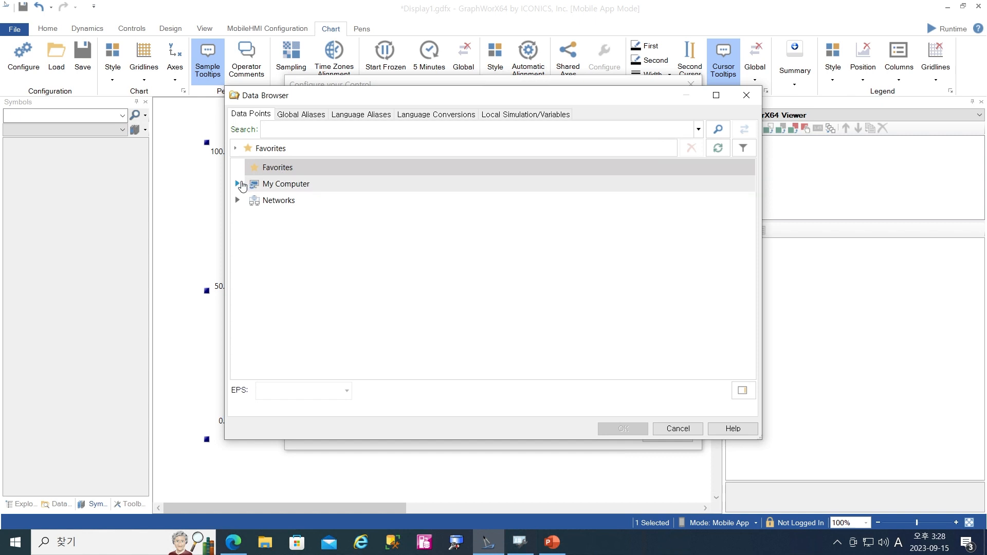
pyautogui.click(241, 184)
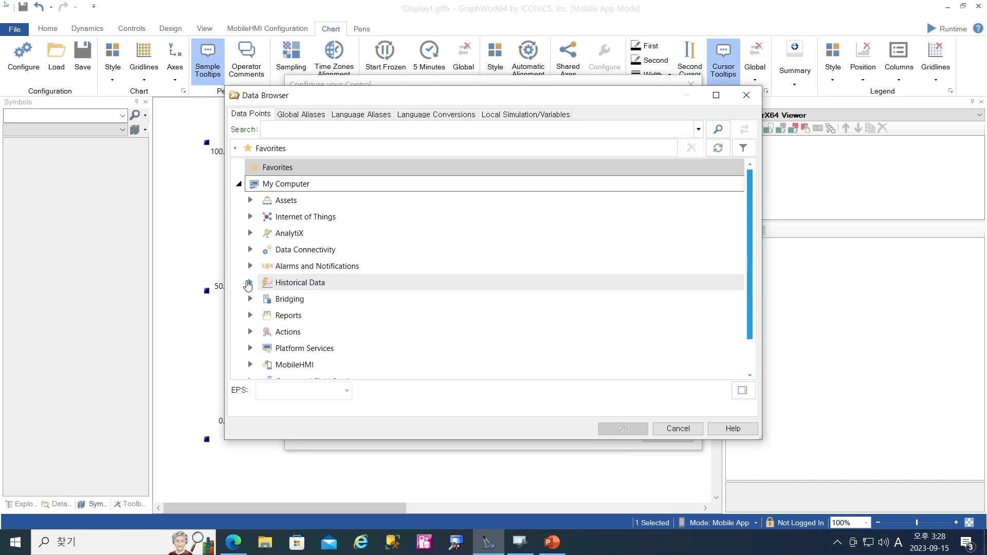
pyautogui.click(250, 283)
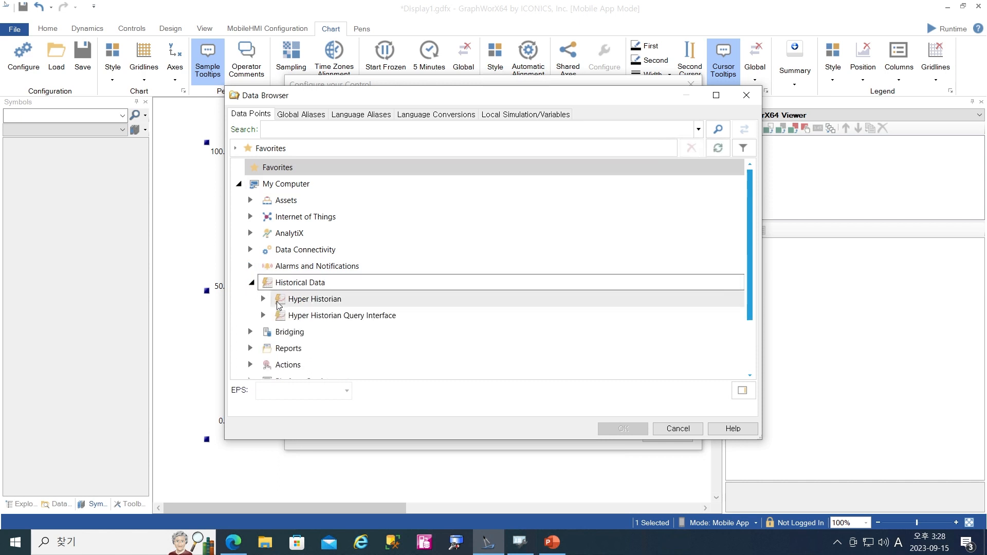
pyautogui.click(262, 299)
pyautogui.click(276, 315)
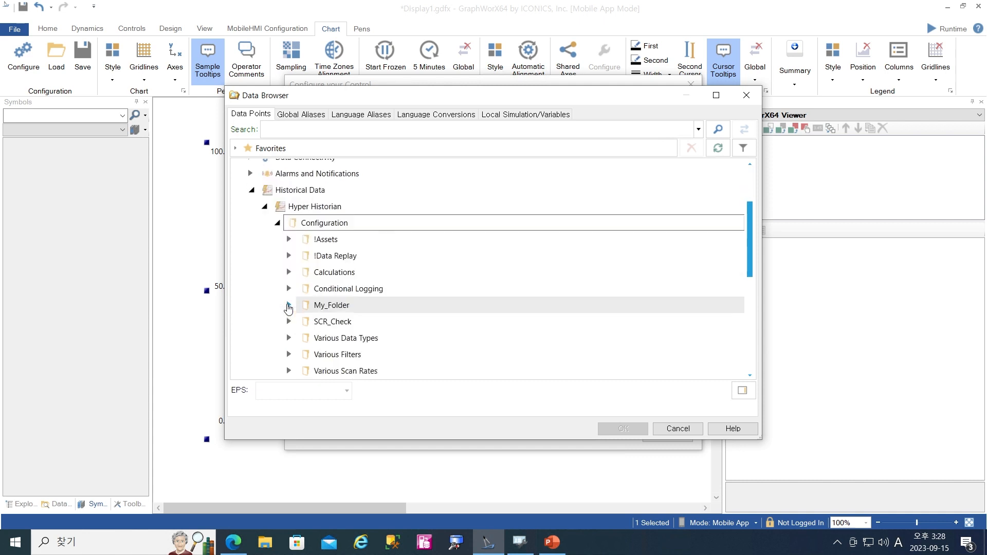
pyautogui.scroll(-4, 289, 308)
pyautogui.click(316, 286)
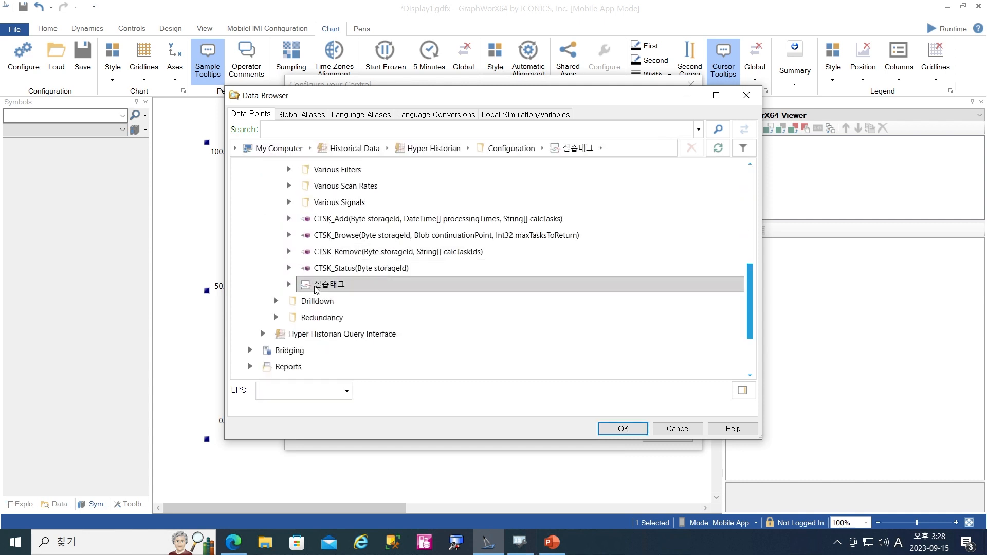
pyautogui.click(620, 430)
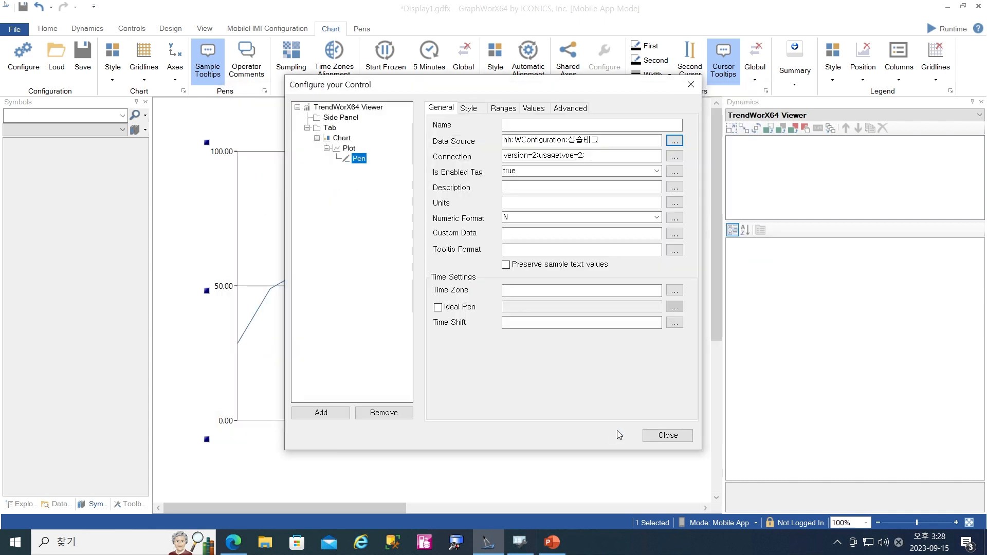
pyautogui.click(667, 435)
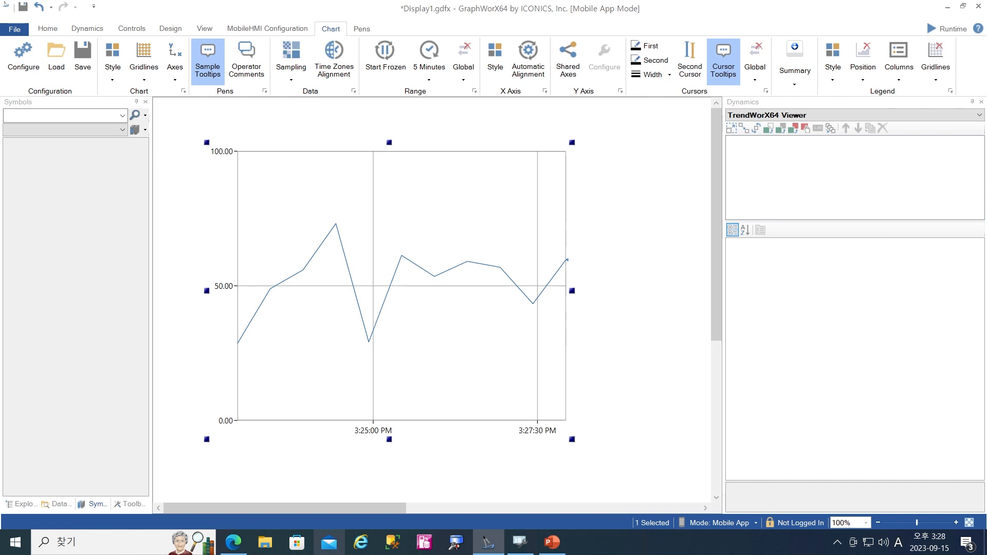
# Draw a Data Entry text object beside the trend chart's lower-right corner and widen it slightly towards the chart
pyautogui.click(88, 28)
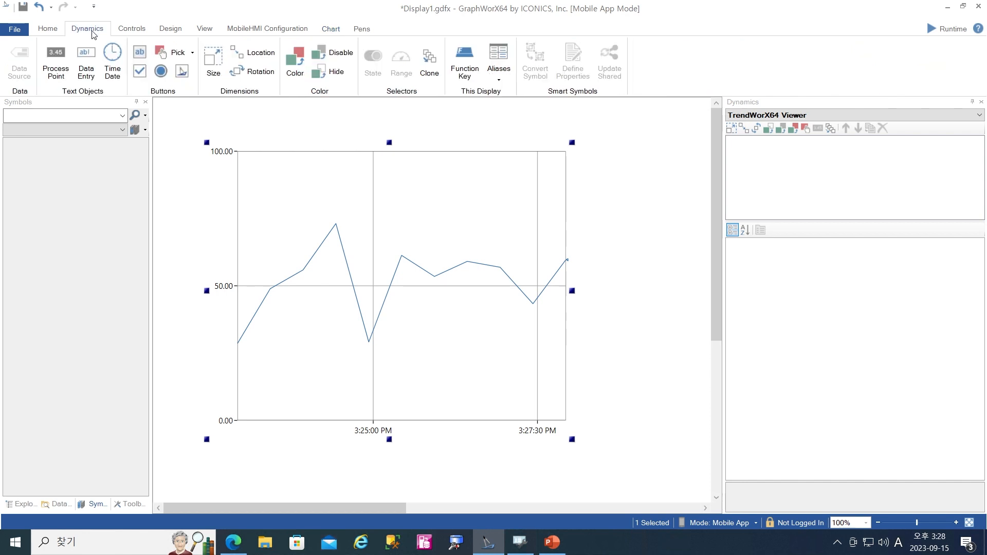
pyautogui.click(86, 72)
pyautogui.moveTo(600, 410); pyautogui.dragTo(689, 466)
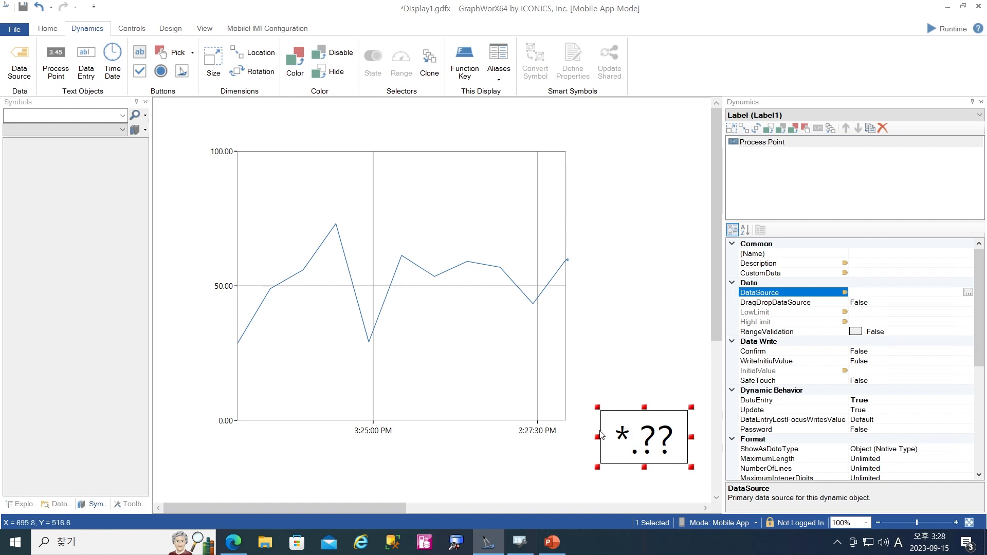
pyautogui.moveTo(597, 438); pyautogui.dragTo(579, 440)
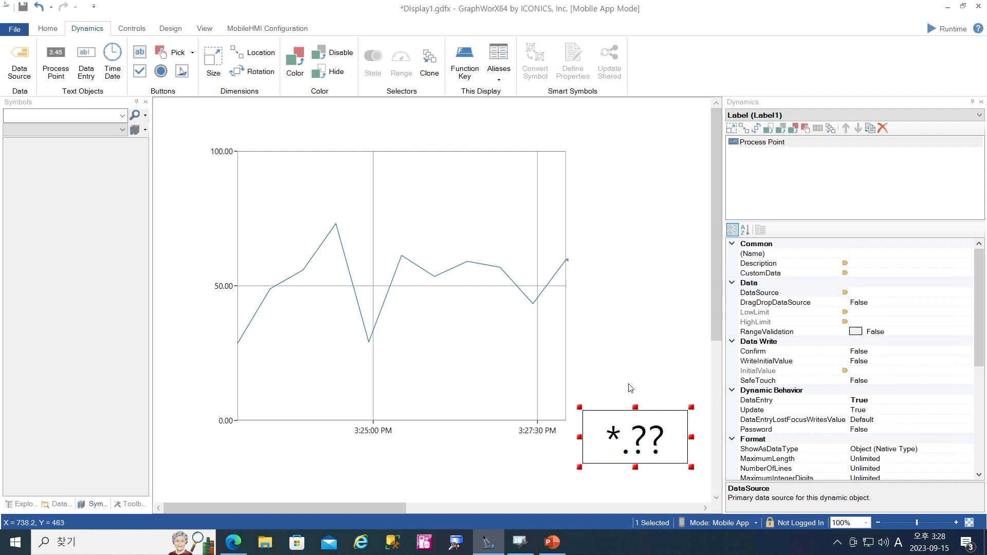
pyautogui.click(629, 397)
pyautogui.click(619, 438)
pyautogui.click(19, 75)
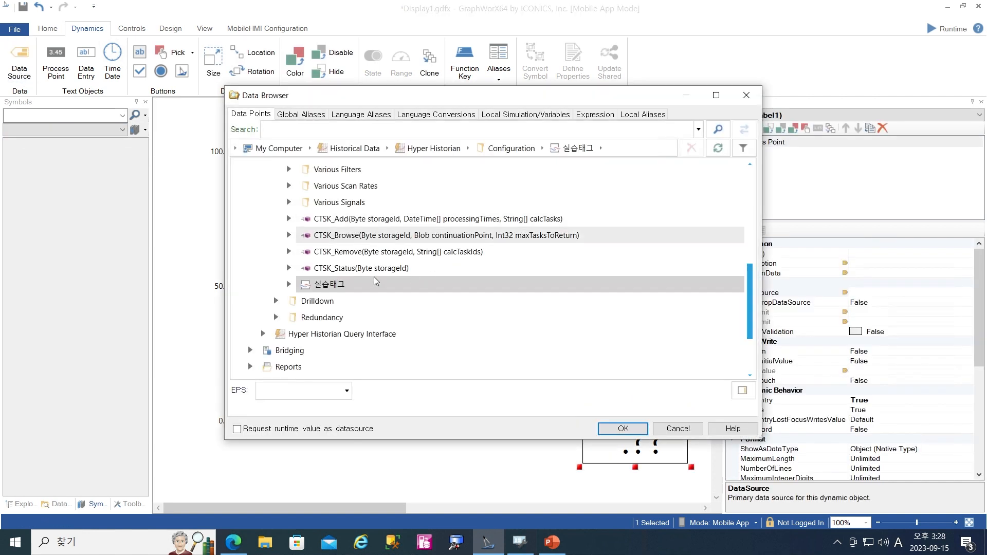
pyautogui.scroll(3, 437, 273)
pyautogui.scroll(-3, 391, 278)
pyautogui.click(683, 430)
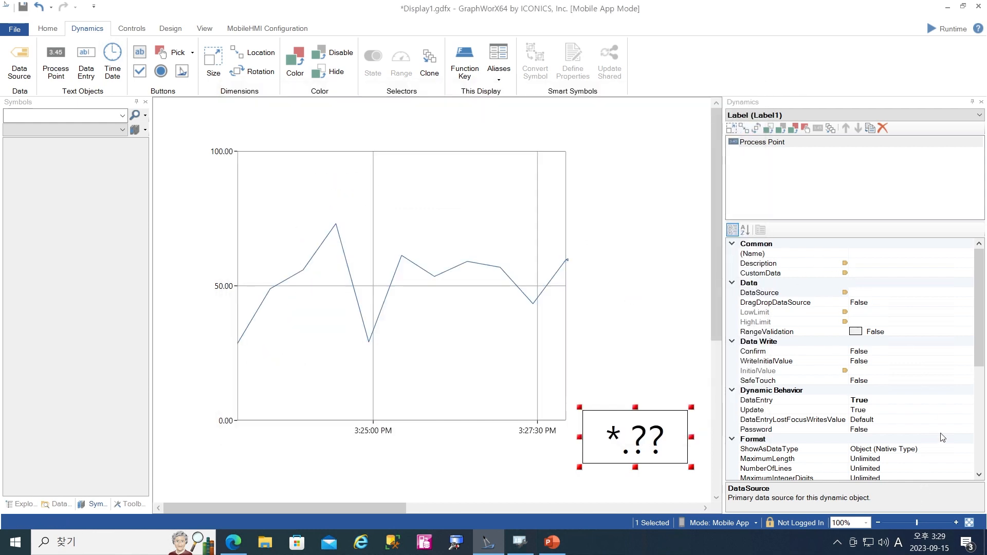
pyautogui.click(774, 294)
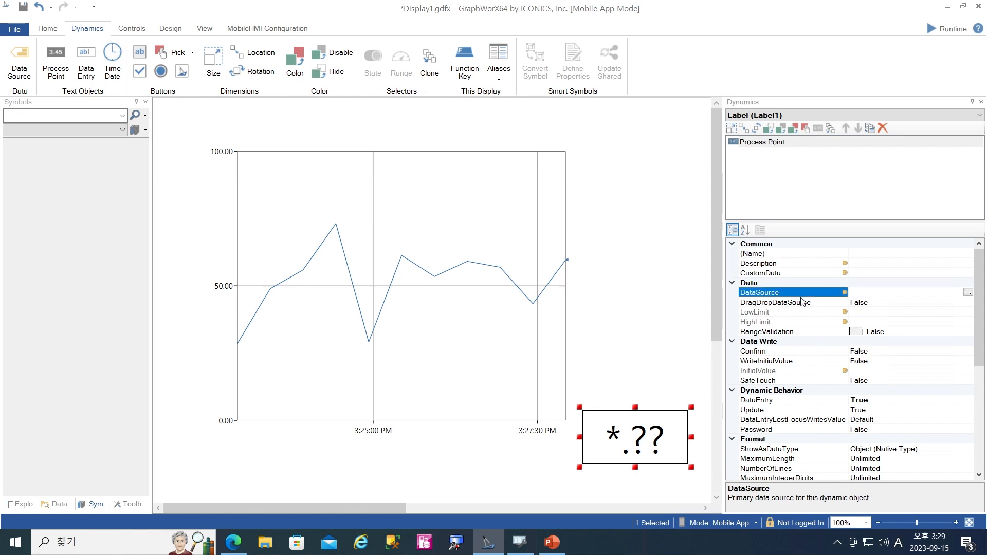
pyautogui.click(967, 293)
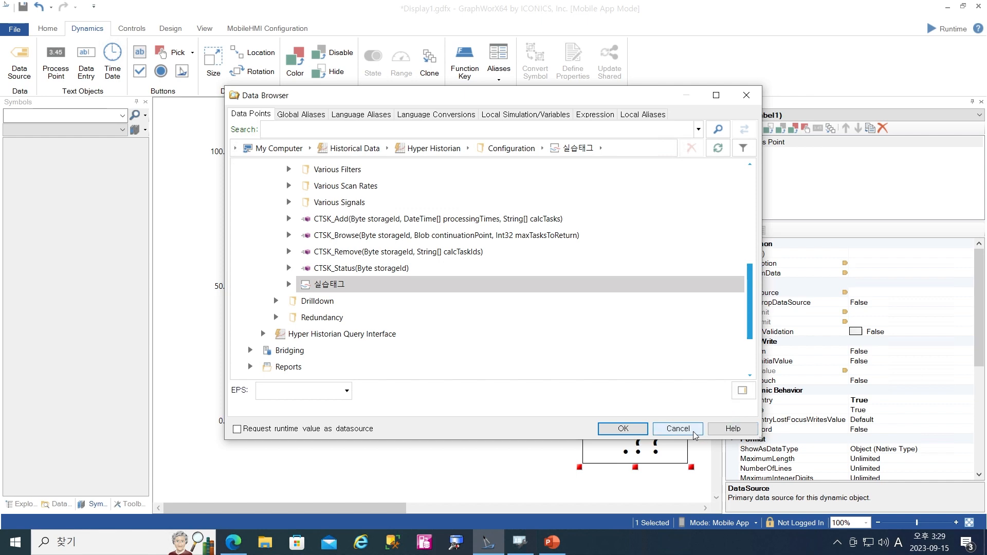
pyautogui.click(679, 429)
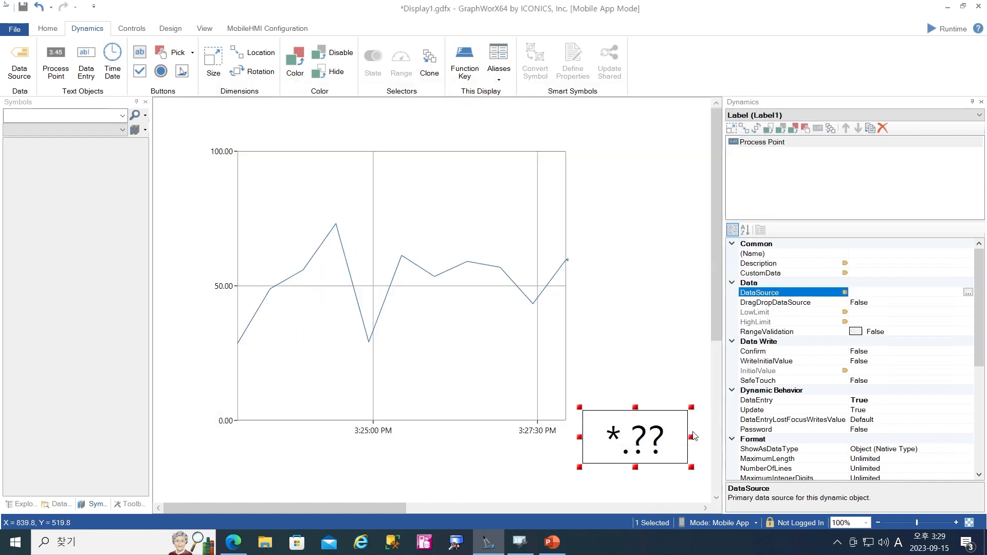
pyautogui.click(519, 541)
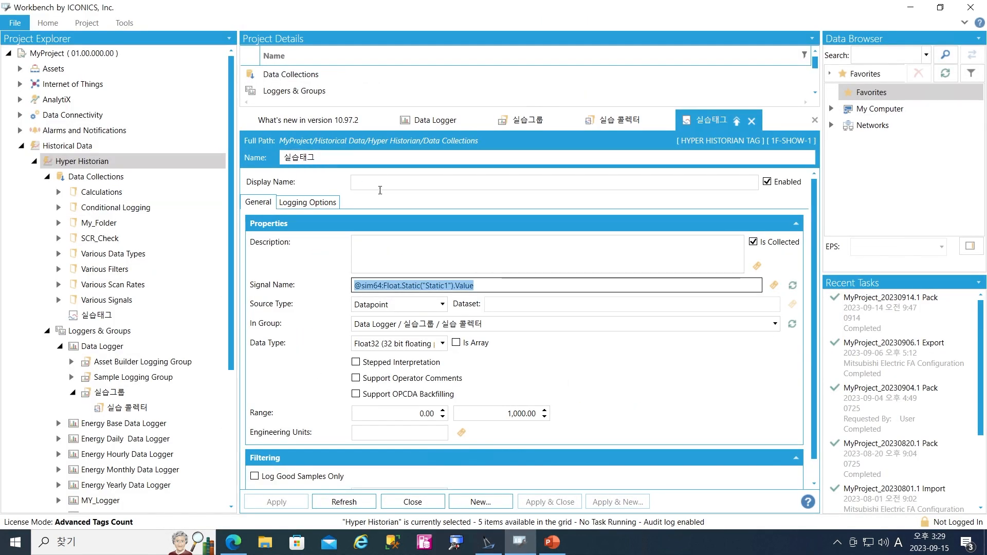
pyautogui.click(479, 286)
pyautogui.moveTo(479, 287); pyautogui.dragTo(340, 281)
pyautogui.hotkey('ctrl', 'c')
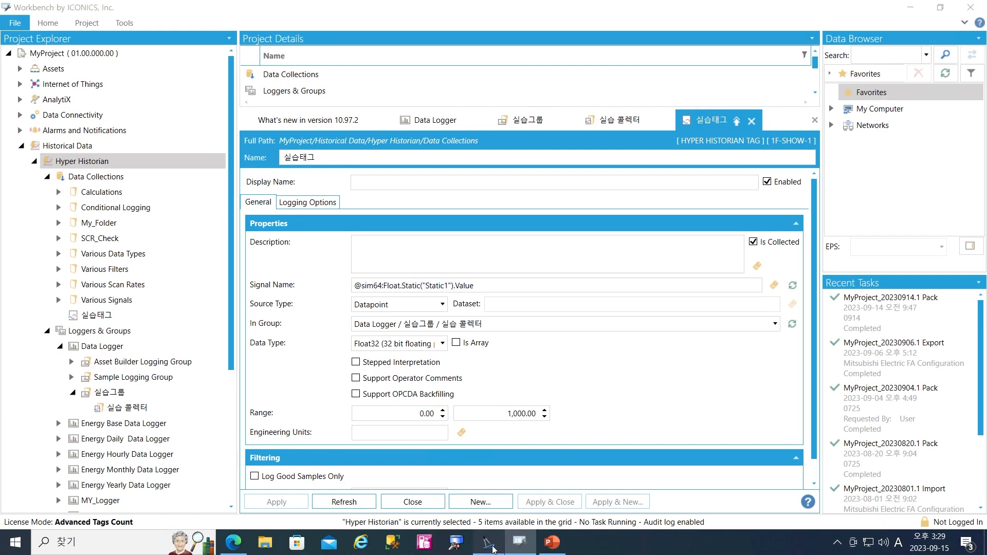
pyautogui.click(488, 542)
pyautogui.click(866, 293)
pyautogui.hotkey('ctrl', 'v')
pyautogui.press('Return')
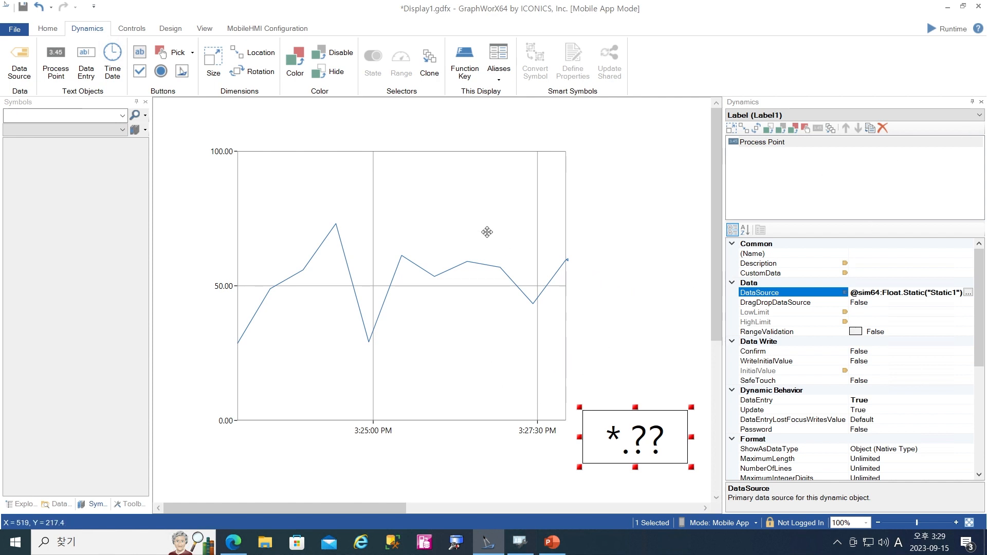
# Start the display in runtime mode and write 300 followed by 500 to the signal through the data entry field
pyautogui.click(934, 29)
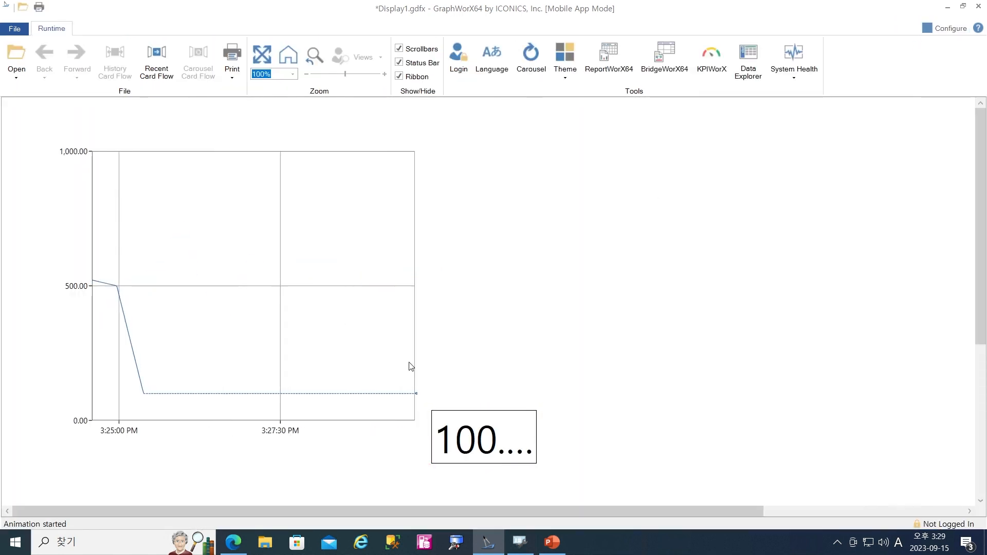
pyautogui.click(492, 441)
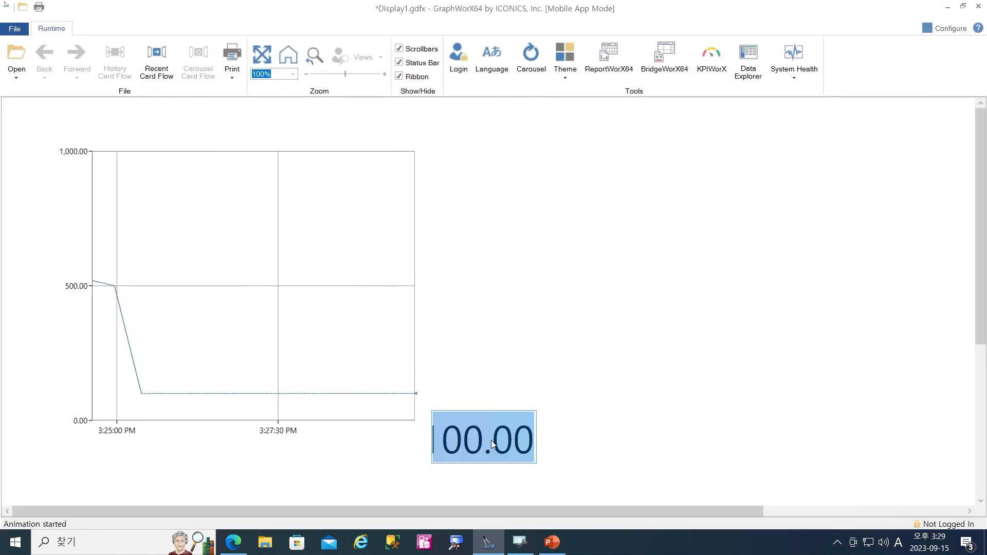
pyautogui.write('300')
pyautogui.press('Return')
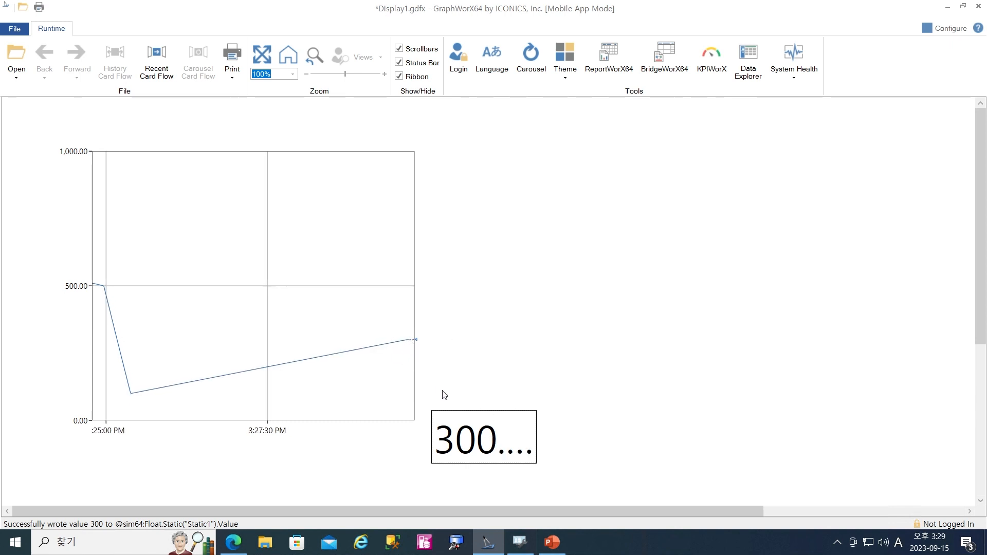
pyautogui.click(487, 450)
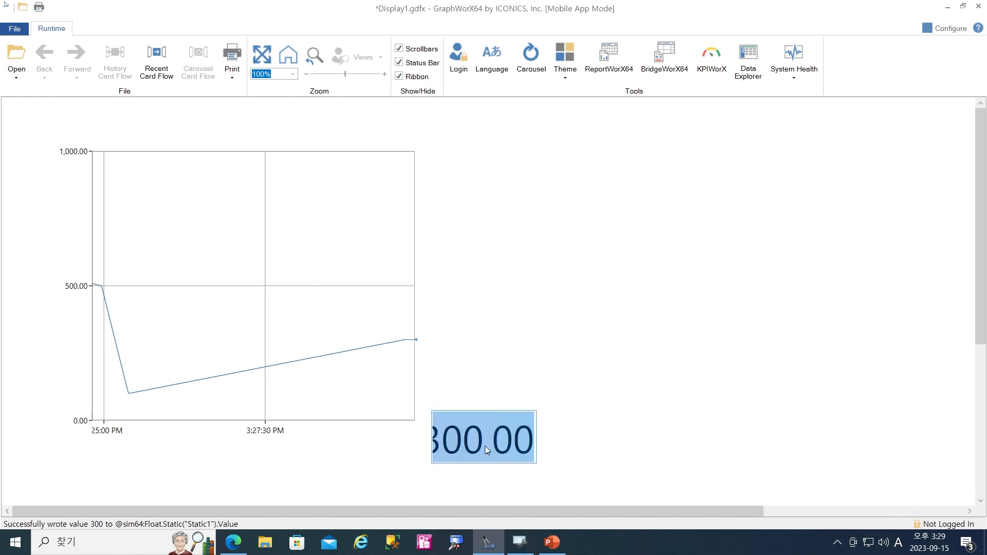
pyautogui.write('500')
pyautogui.press('Return')
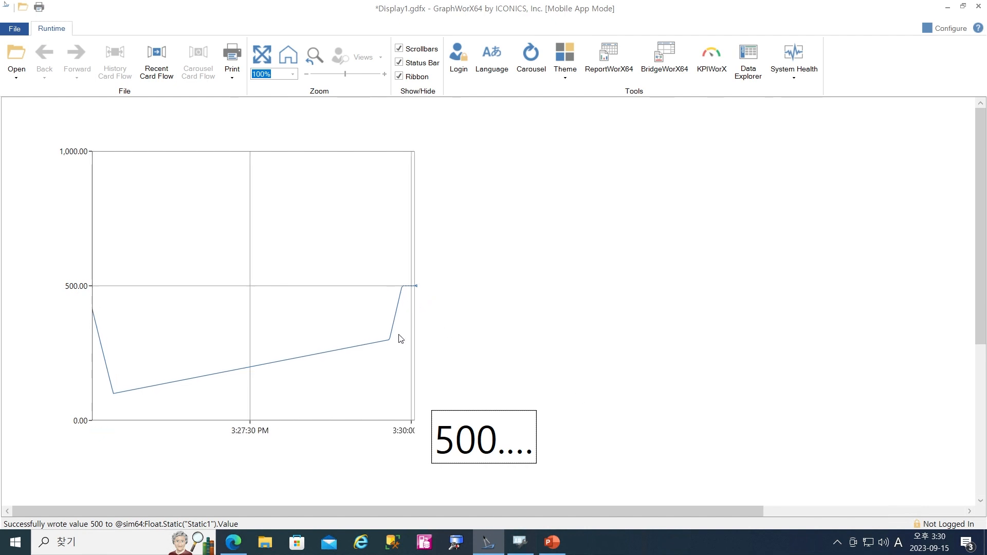
# Write 850 to the signal through the data entry field and return the display to configuration mode
pyautogui.click(483, 438)
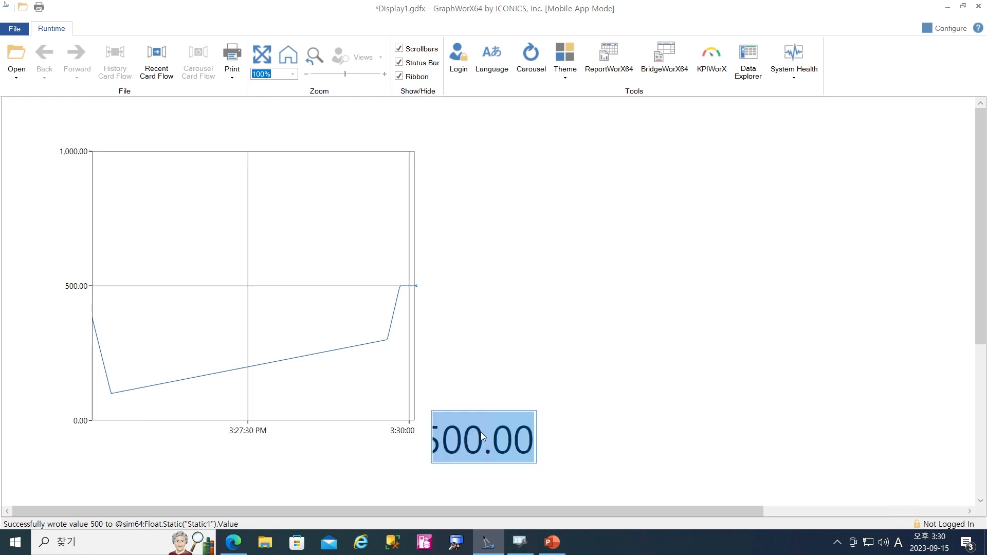
pyautogui.write('850')
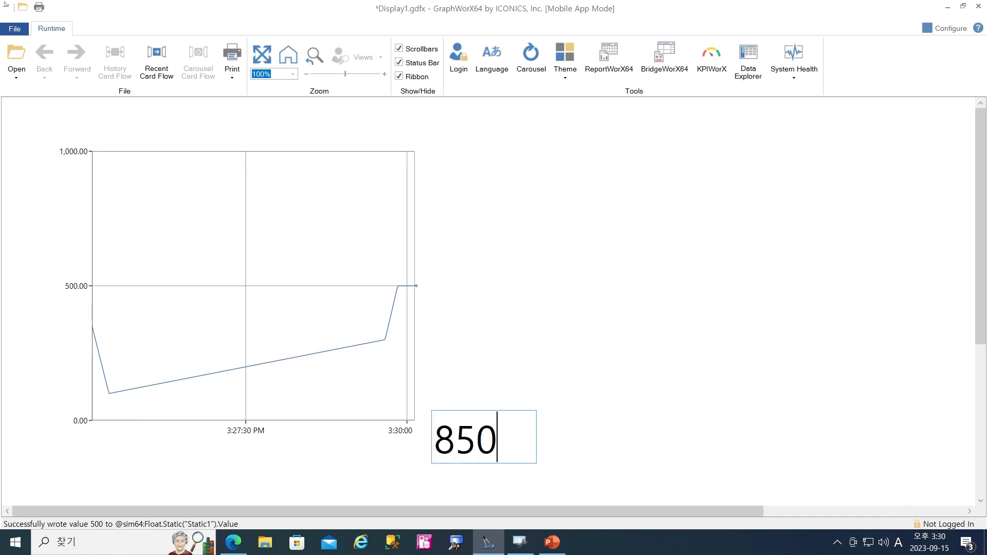
pyautogui.press('Return')
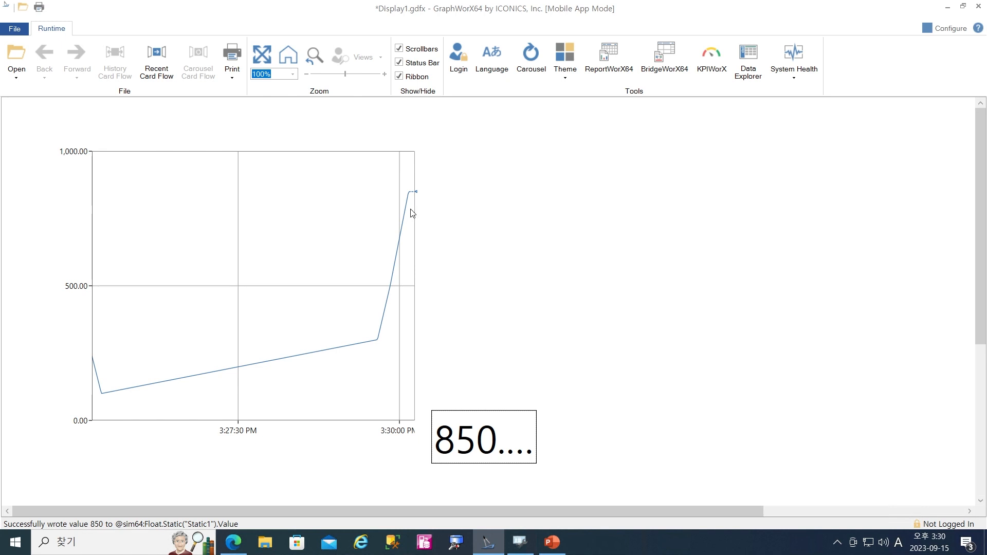
pyautogui.click(931, 29)
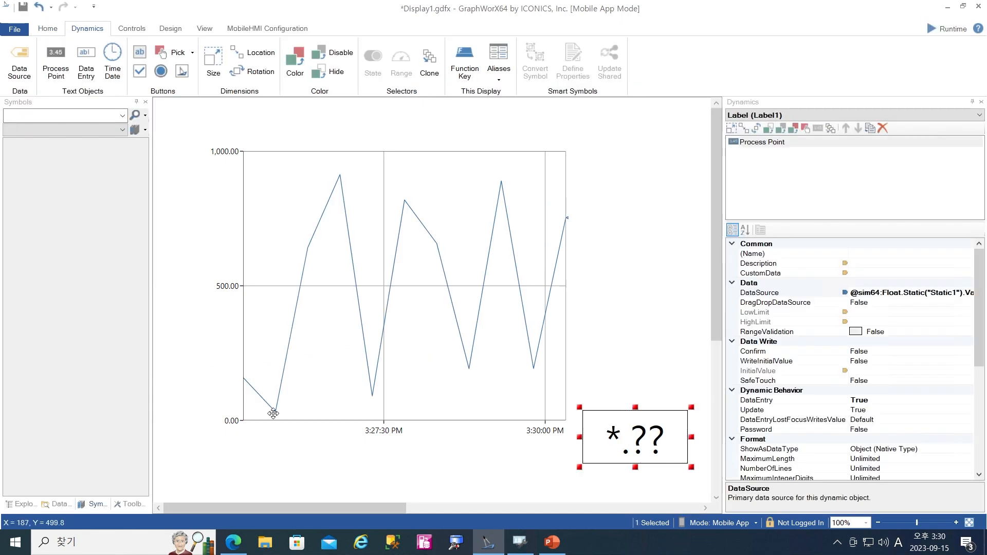